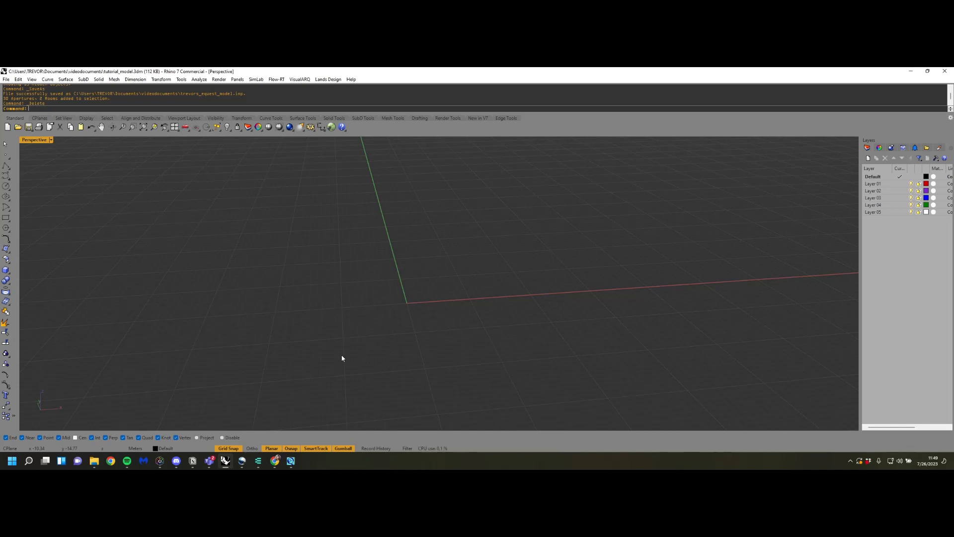
Open the Pollination panel and dock it beside the Layers panel
{"action": "right_click_drag", "start_coordinate": [691, 259], "coordinate": [621, 332]}
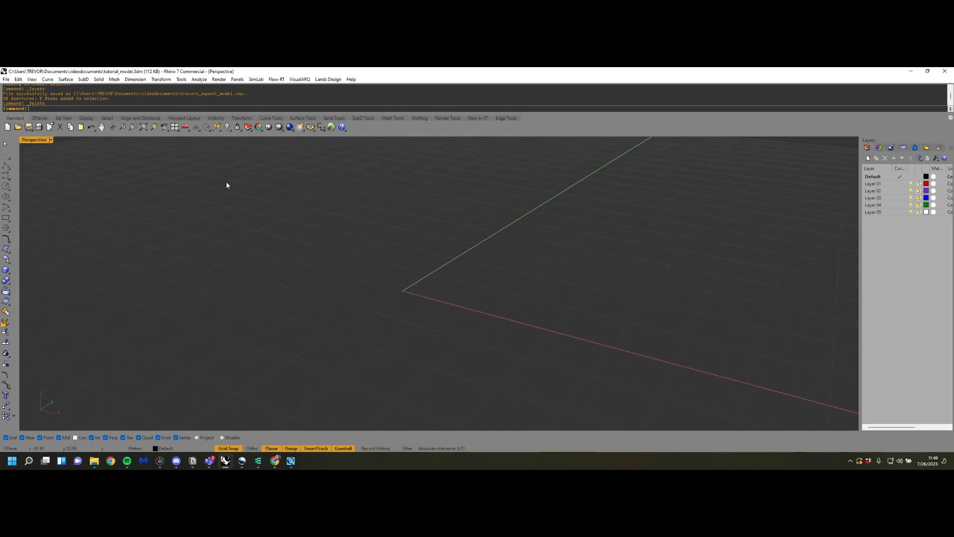
{"action": "type", "text": "Pollination"}
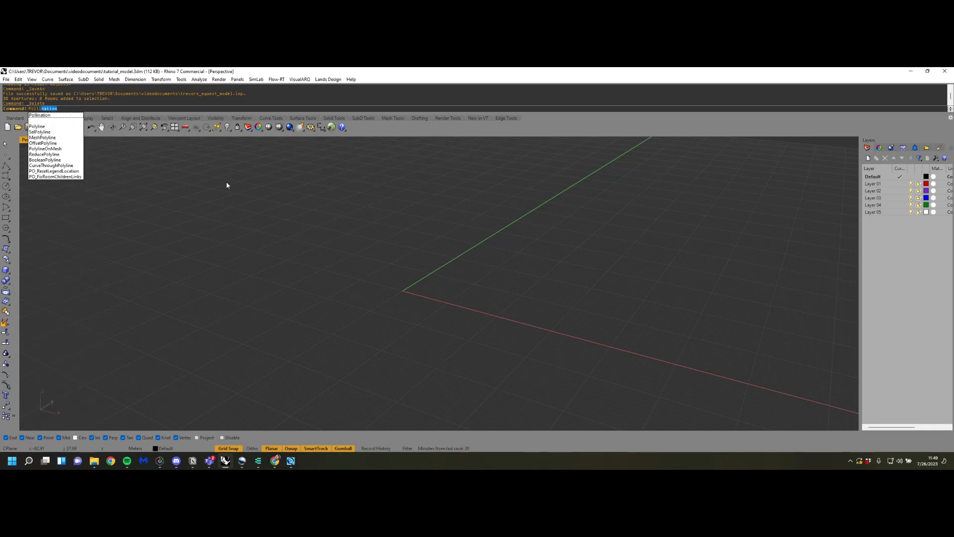
{"action": "key", "text": "Return"}
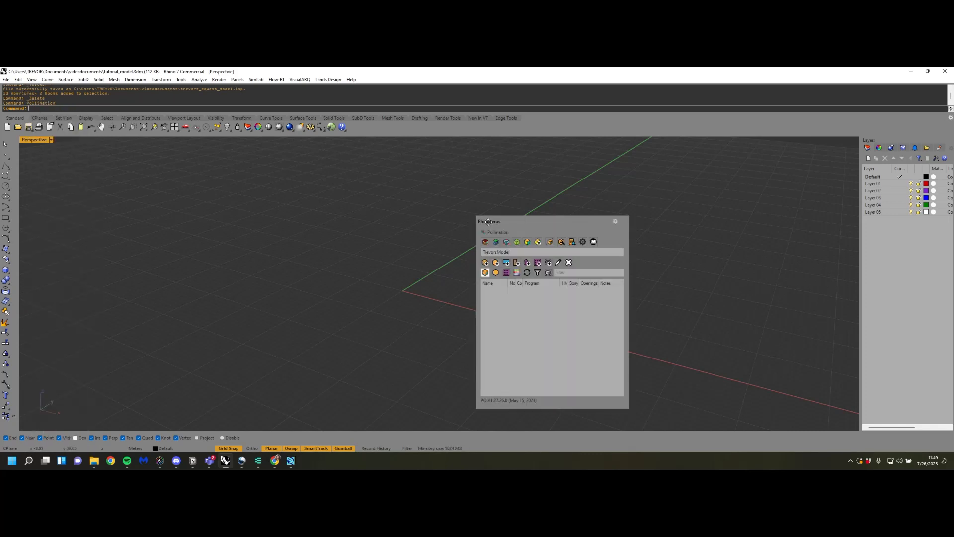
{"action": "left_click_drag", "start_coordinate": [488, 222], "coordinate": [857, 209]}
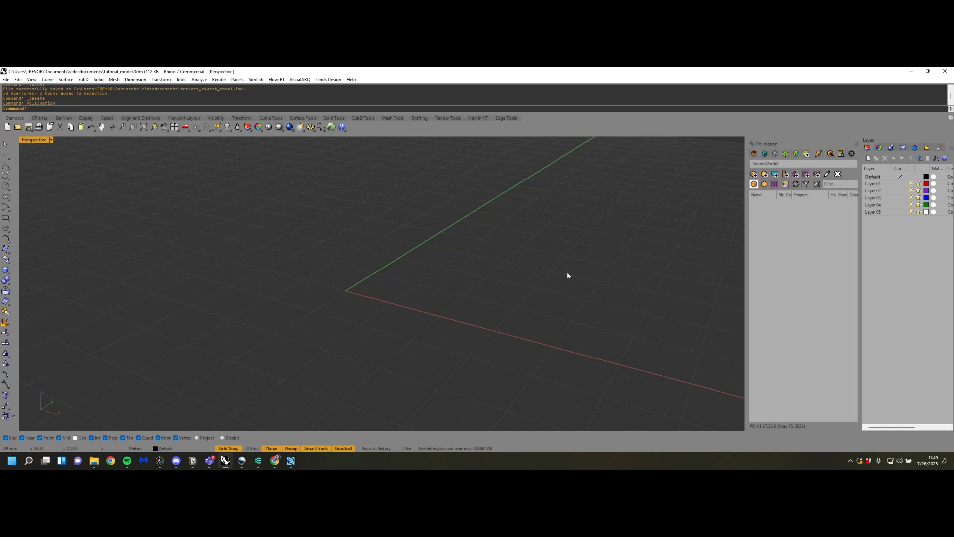
Draw a box with a 10 by 10 m base from about 20,20 to 30,30 on the construction plane
{"action": "right_click_drag", "start_coordinate": [567, 276], "coordinate": [645, 253]}
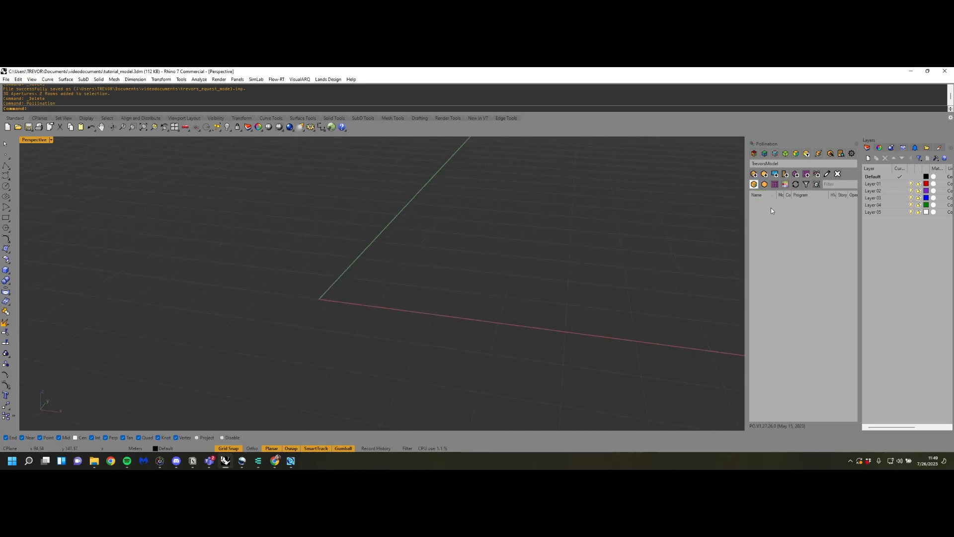
{"action": "right_click_drag", "start_coordinate": [695, 382], "coordinate": [500, 310]}
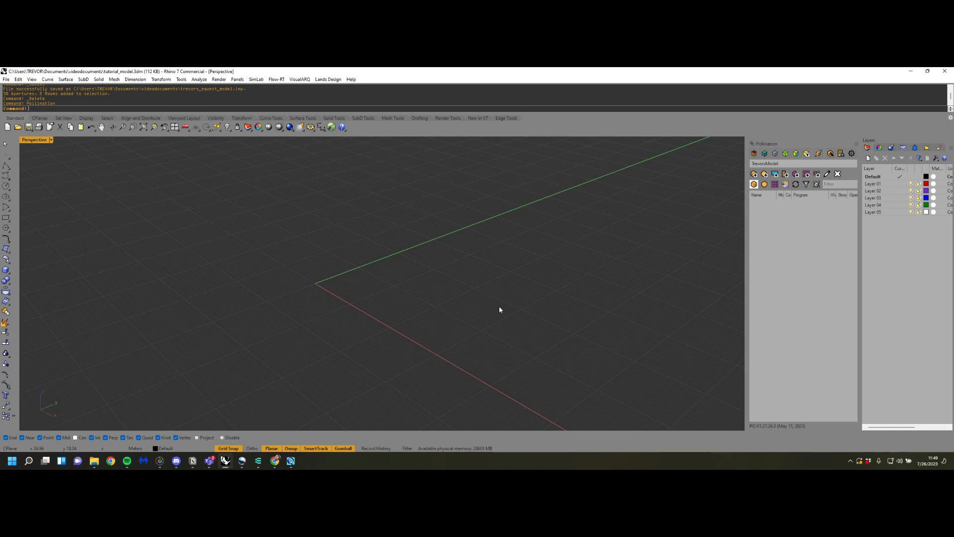
{"action": "right_click_drag", "start_coordinate": [445, 285], "coordinate": [536, 291]}
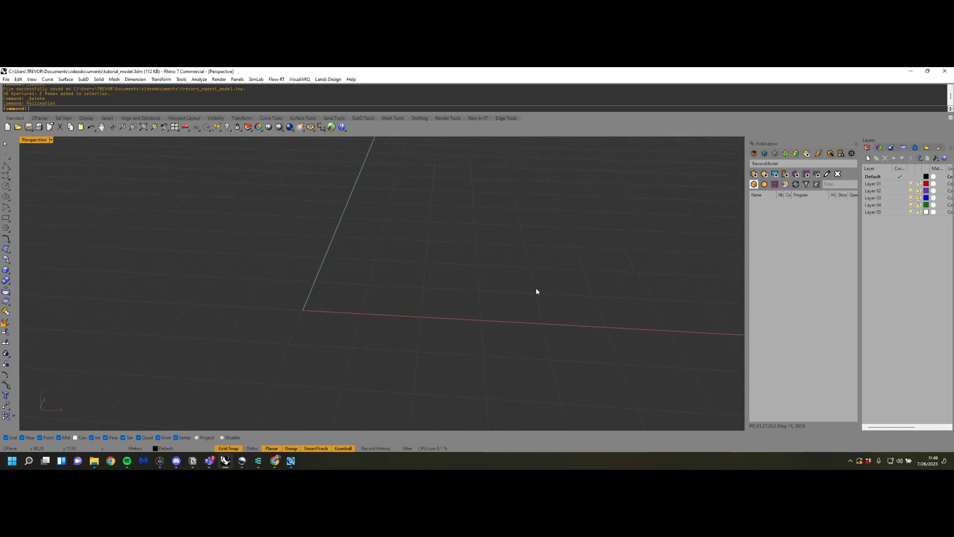
{"action": "left_click", "coordinate": [6, 270]}
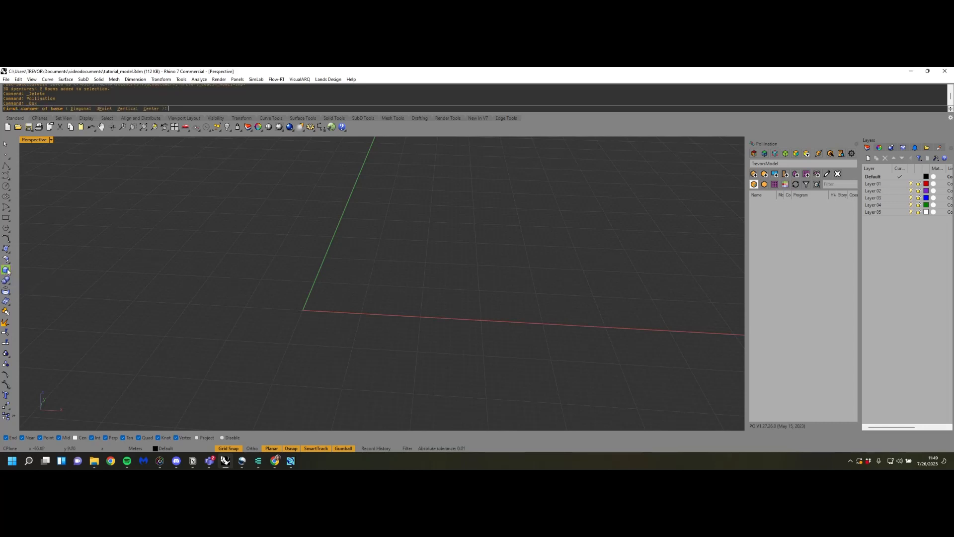
{"action": "left_click", "coordinate": [425, 262]}
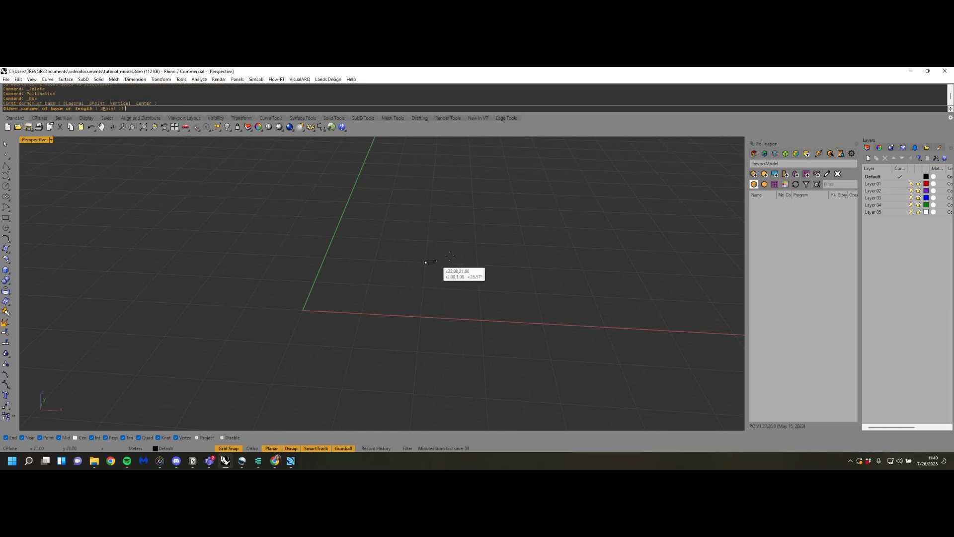
{"action": "left_click", "coordinate": [476, 243]}
{"action": "left_click", "coordinate": [477, 220]}
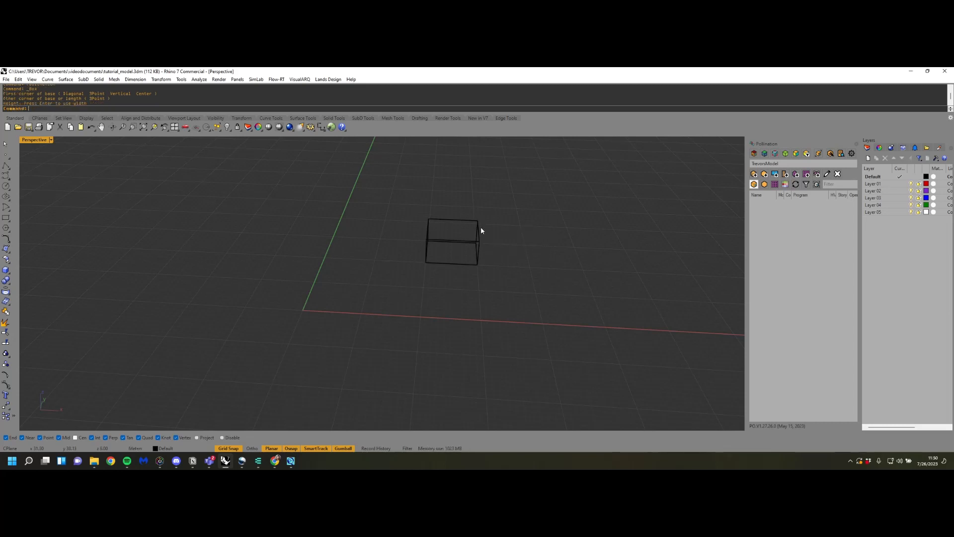
Convert the box into a Pollination room by selecting its geometry
{"action": "left_click", "coordinate": [755, 174]}
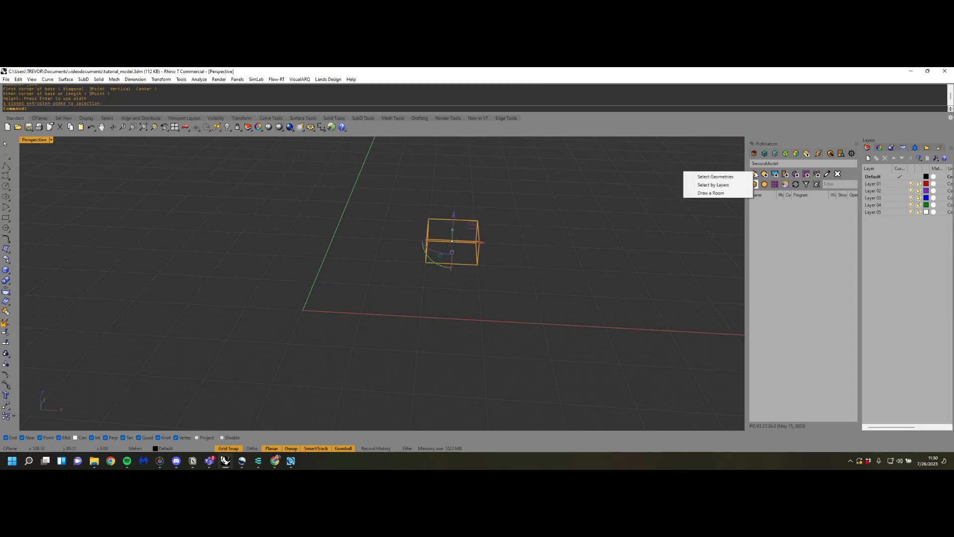
{"action": "left_click", "coordinate": [715, 177]}
{"action": "right_click_drag", "start_coordinate": [584, 297], "coordinate": [516, 327]}
{"action": "scroll", "coordinate": [516, 327], "scroll_direction": "up", "scroll_amount": 2}
{"action": "left_click", "coordinate": [579, 323]}
{"action": "scroll", "coordinate": [580, 323], "scroll_direction": "up", "scroll_amount": 1}
{"action": "scroll", "coordinate": [579, 326], "scroll_direction": "up", "scroll_amount": 1}
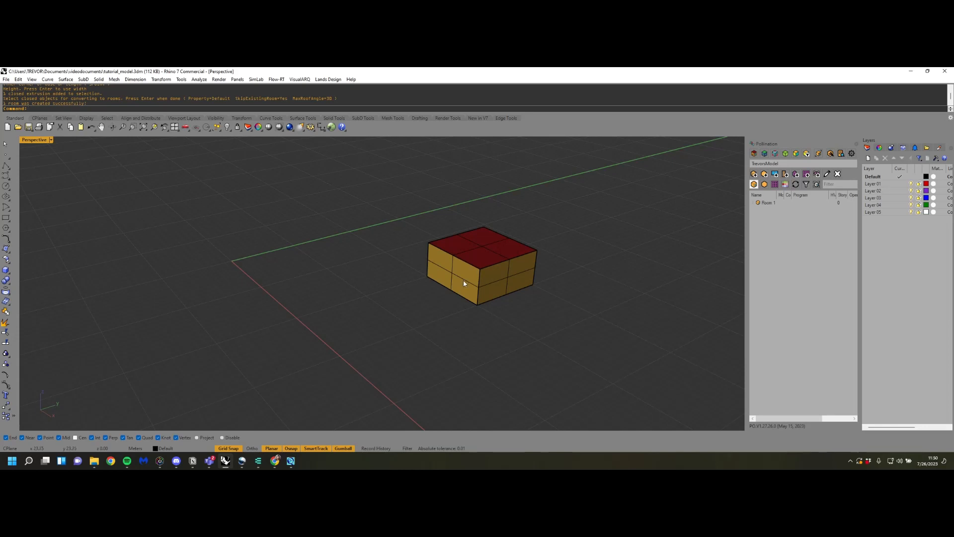
Compare the room's colouring by face type, boundary condition and face normal, ending with colour by face type
{"action": "left_click", "coordinate": [754, 153]}
{"action": "left_click", "coordinate": [754, 154]}
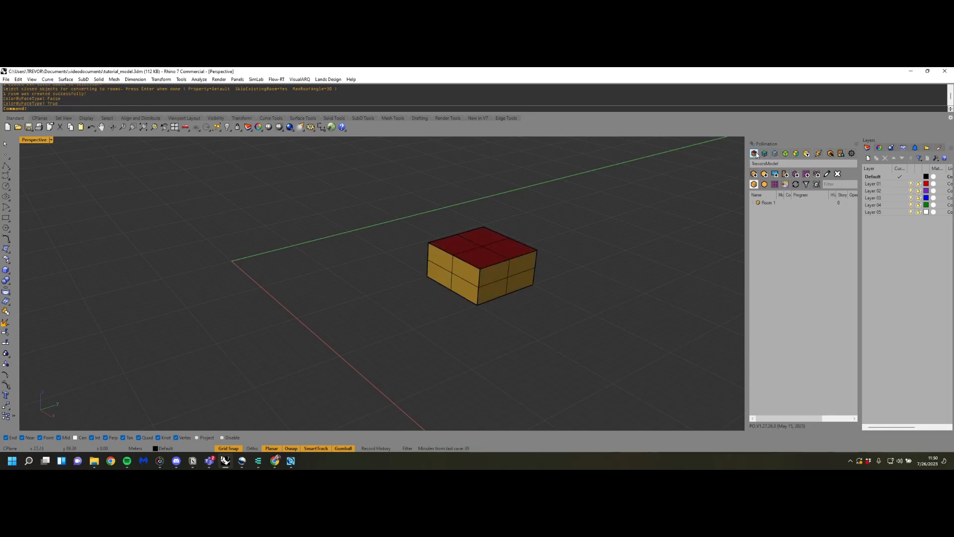
{"action": "left_click", "coordinate": [764, 153]}
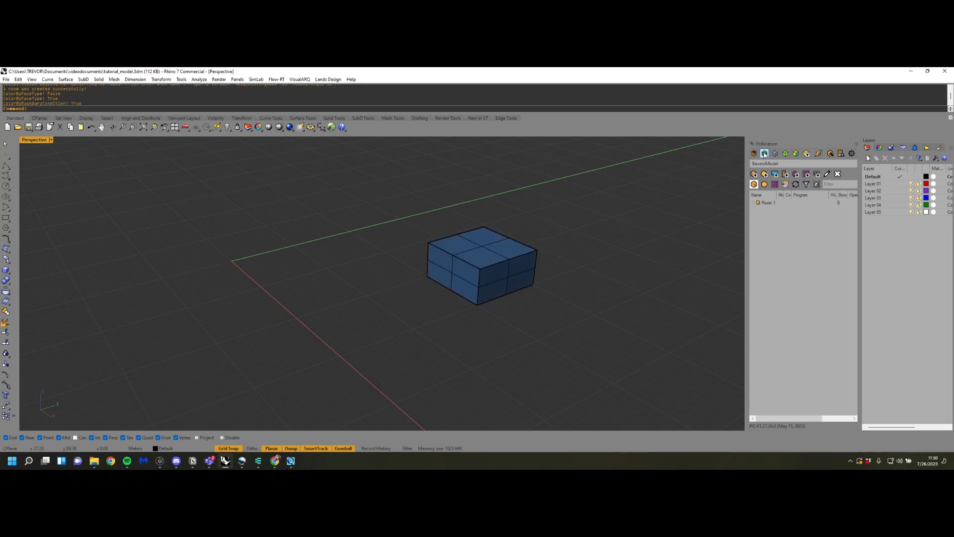
{"action": "left_click", "coordinate": [785, 154]}
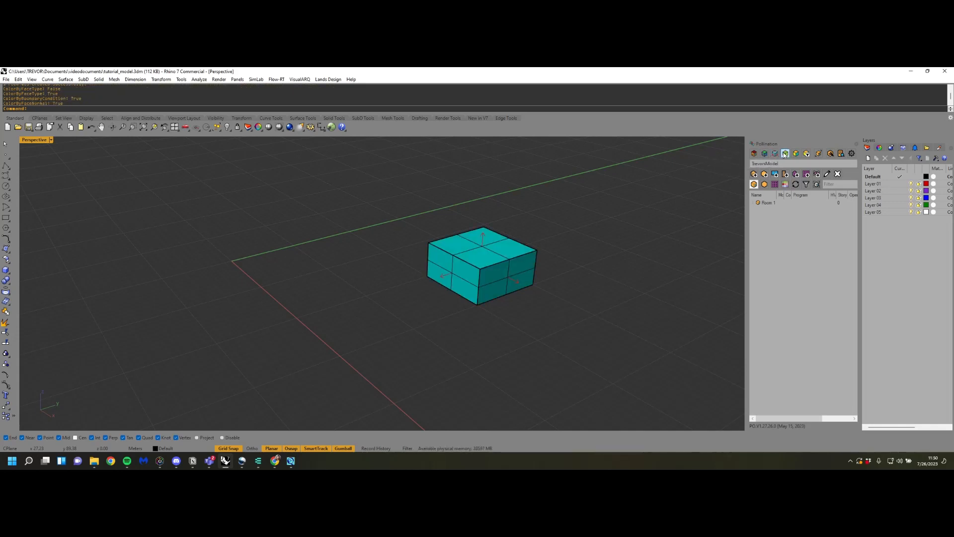
{"action": "left_click", "coordinate": [785, 155]}
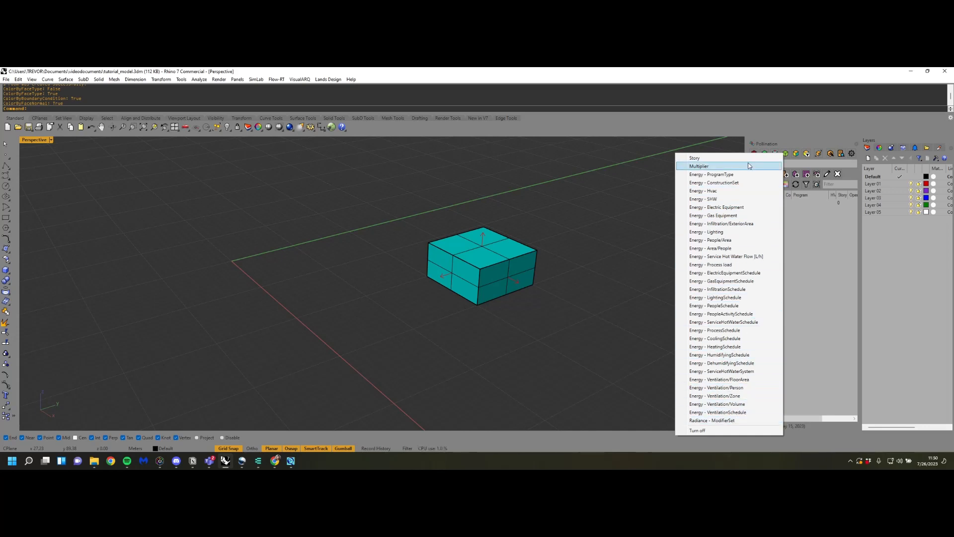
{"action": "left_click", "coordinate": [792, 132]}
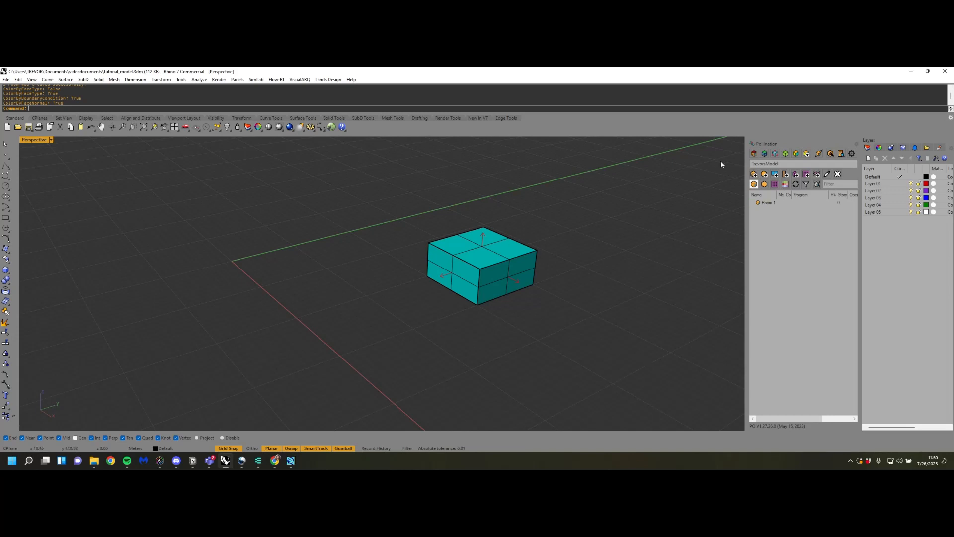
{"action": "left_click", "coordinate": [754, 153]}
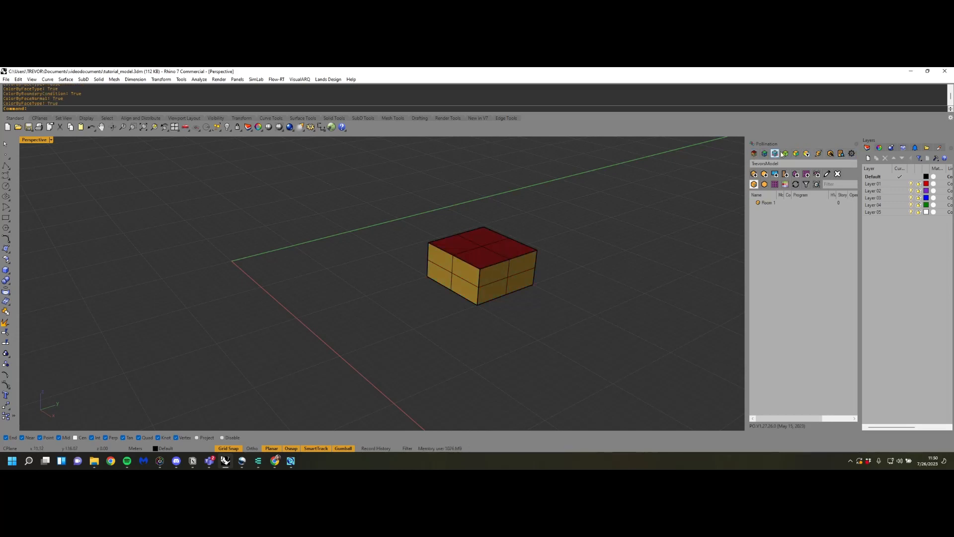
Draw a 10 by 10 m rectangle from the origin on the construction plane
{"action": "right_click_drag", "start_coordinate": [560, 243], "coordinate": [393, 323]}
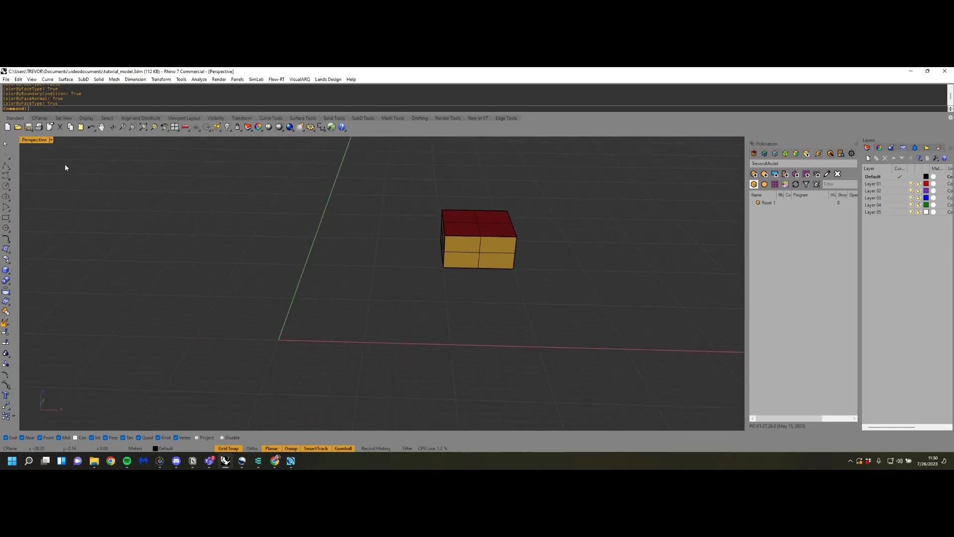
{"action": "left_click", "coordinate": [6, 218]}
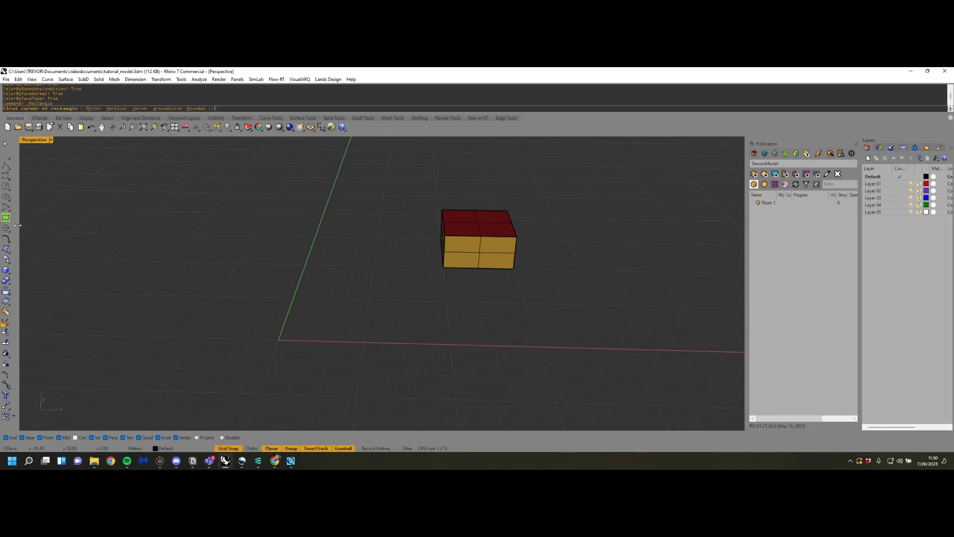
{"action": "left_click", "coordinate": [279, 339]}
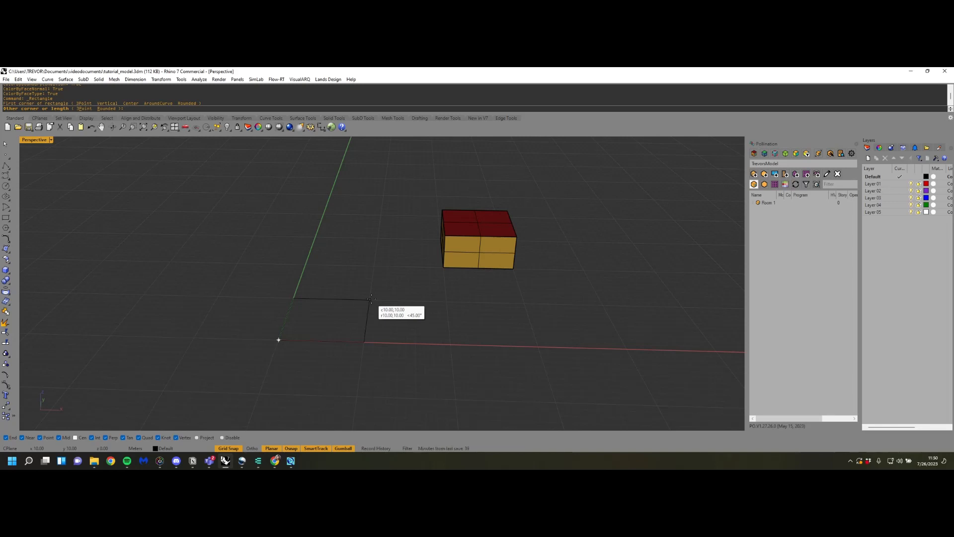
{"action": "left_click", "coordinate": [371, 298]}
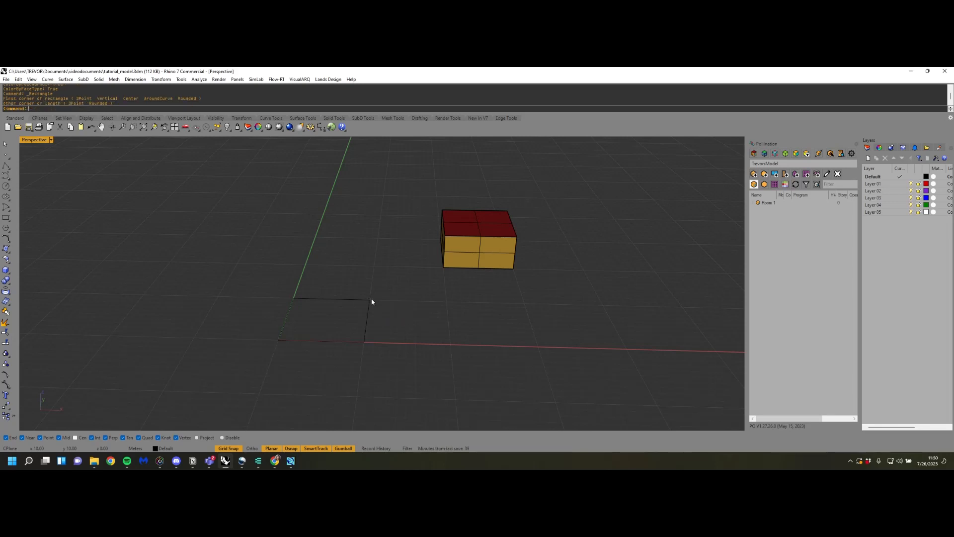
Draw a second, longer rectangle adjoining the first one, starting at its corner on the X axis
{"action": "right_click_drag", "start_coordinate": [373, 300], "coordinate": [496, 326]}
{"action": "scroll", "coordinate": [495, 326], "scroll_direction": "up", "scroll_amount": 1}
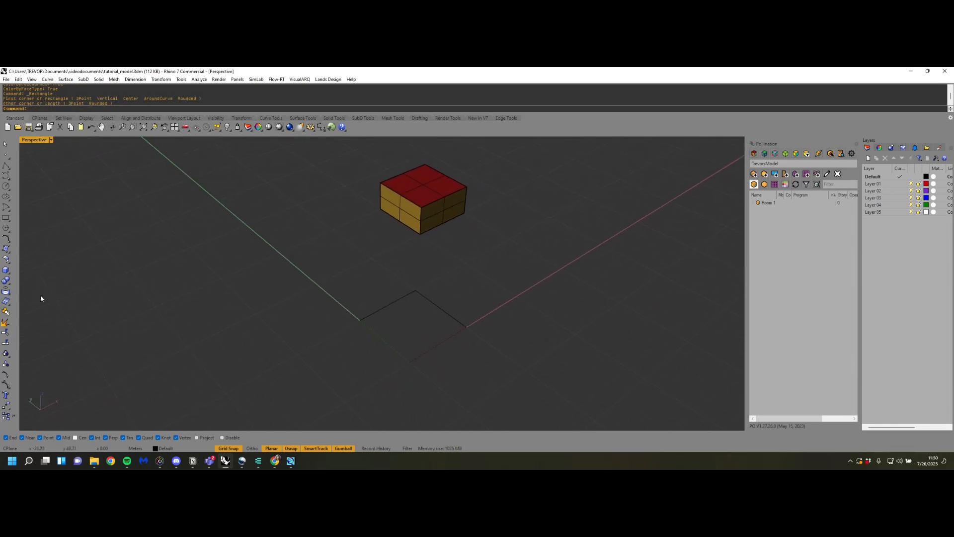
{"action": "left_click", "coordinate": [6, 218]}
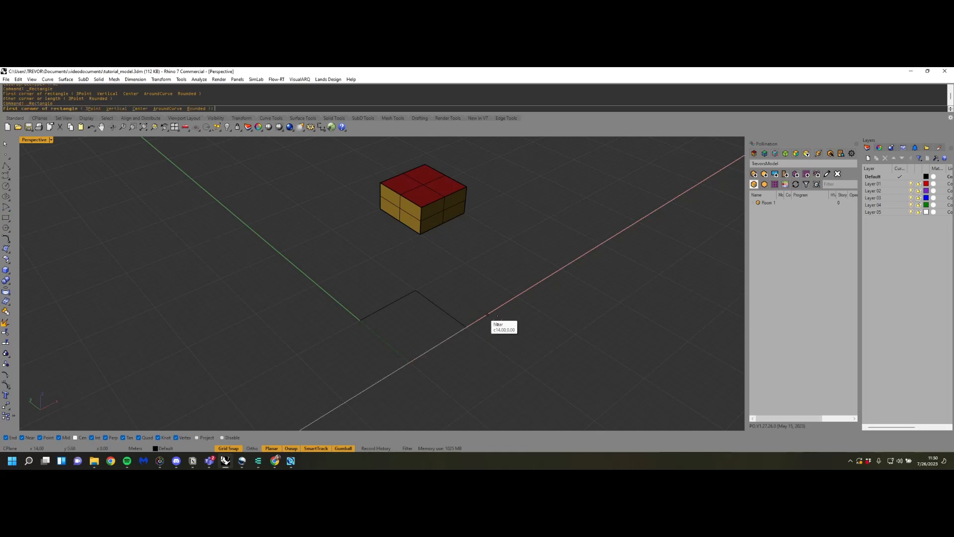
{"action": "left_click", "coordinate": [466, 327]}
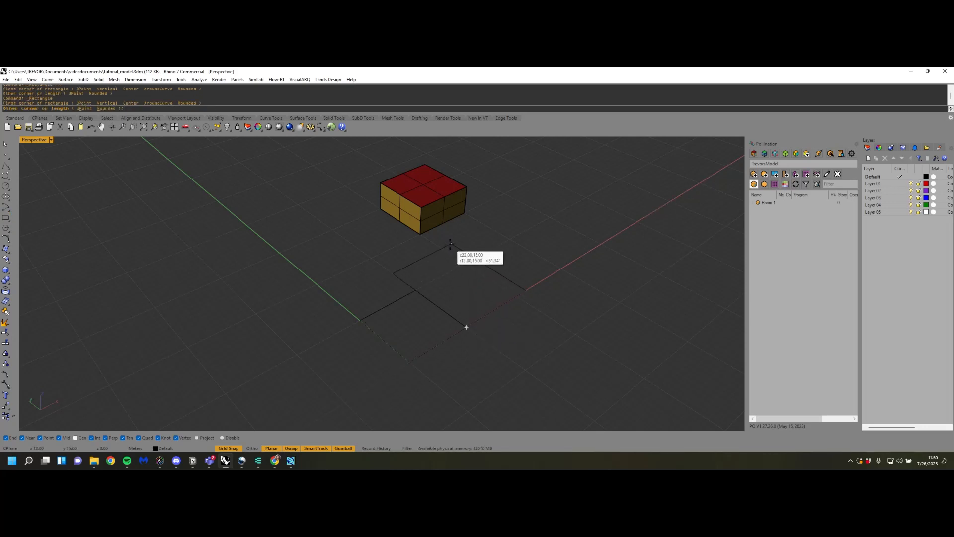
{"action": "left_click", "coordinate": [438, 244]}
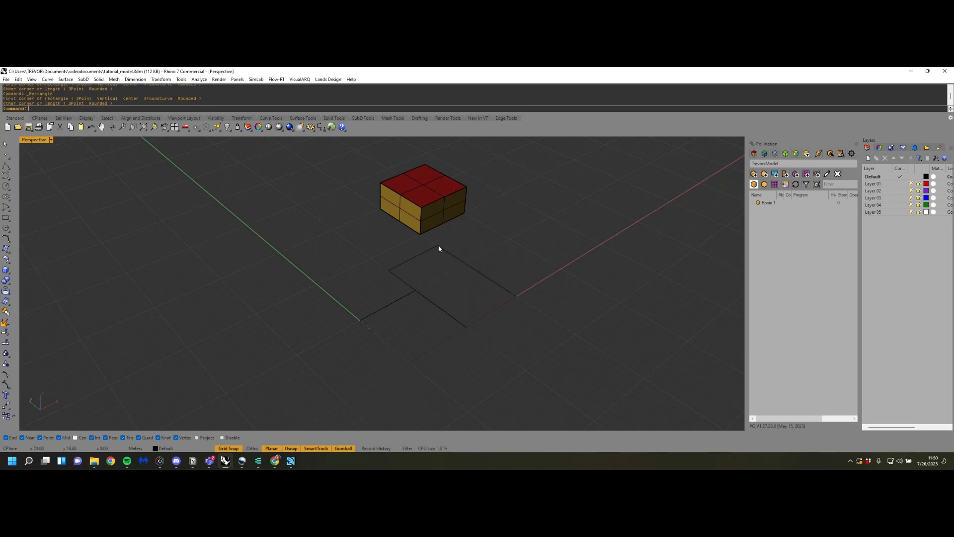
Delete the longer second rectangle, keeping the one at the origin
{"action": "right_click_drag", "start_coordinate": [539, 262], "coordinate": [514, 253]}
{"action": "scroll", "coordinate": [462, 302], "scroll_direction": "up", "scroll_amount": 4}
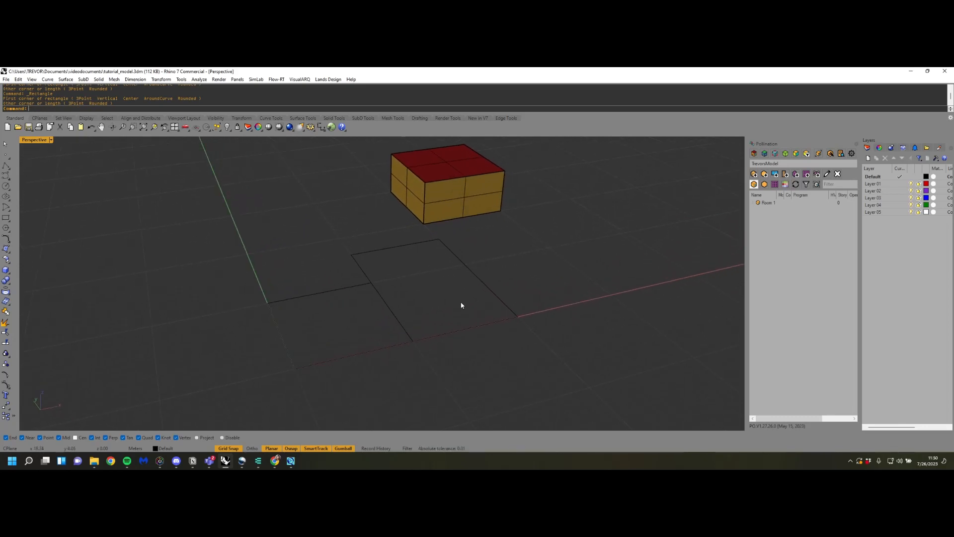
{"action": "left_click", "coordinate": [483, 282]}
{"action": "left_click", "coordinate": [337, 290]}
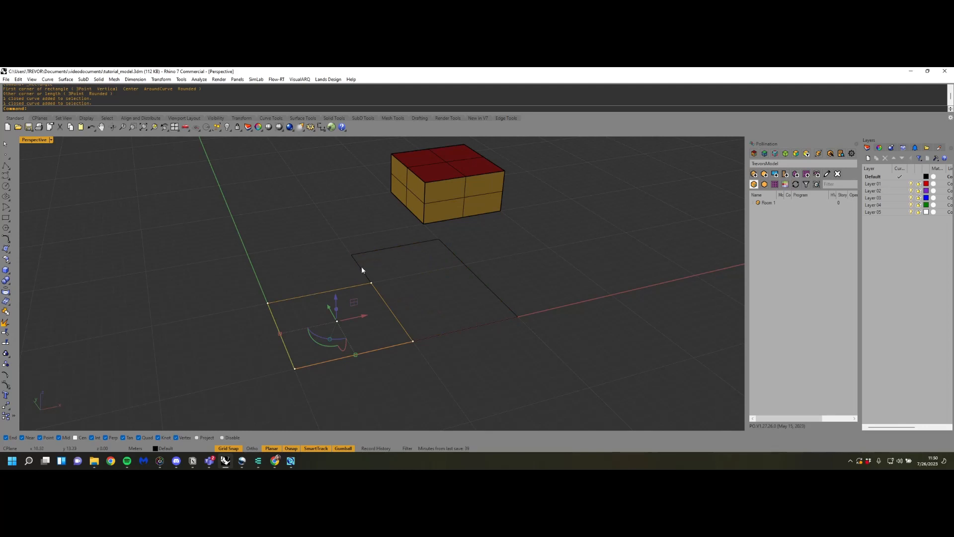
{"action": "left_click", "coordinate": [362, 267]}
{"action": "left_click", "coordinate": [349, 286]}
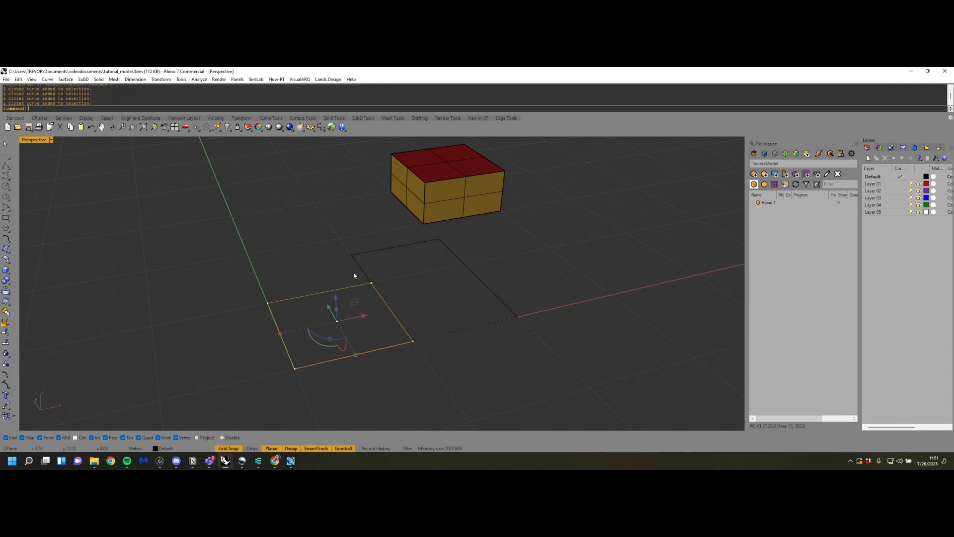
{"action": "left_click", "coordinate": [362, 263]}
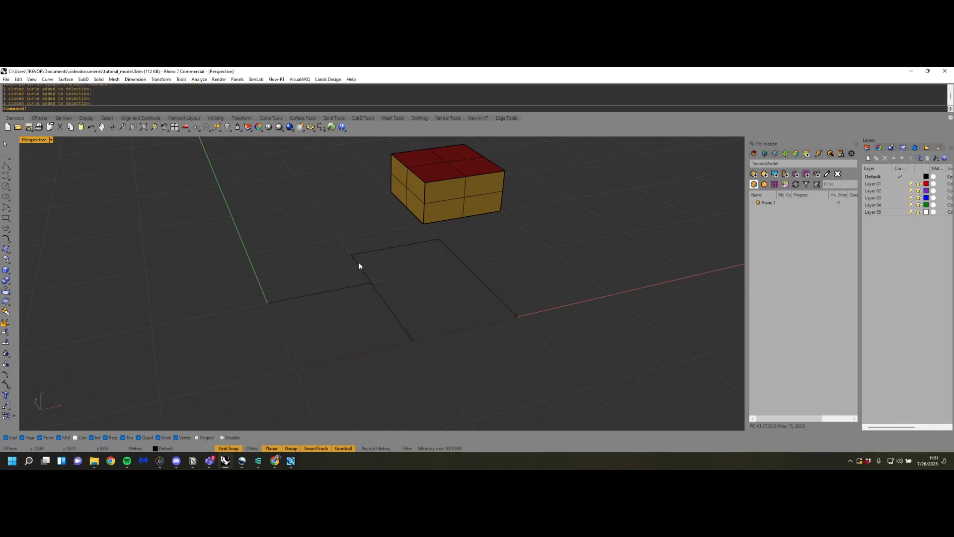
{"action": "left_click", "coordinate": [360, 266]}
{"action": "key", "text": "Delete"}
Extrude the rectangle at the origin with PO_Extrude2DPlans at a global height of 3, and select the extruded volume
{"action": "type", "text": "PO_Extrude2DPlans"}
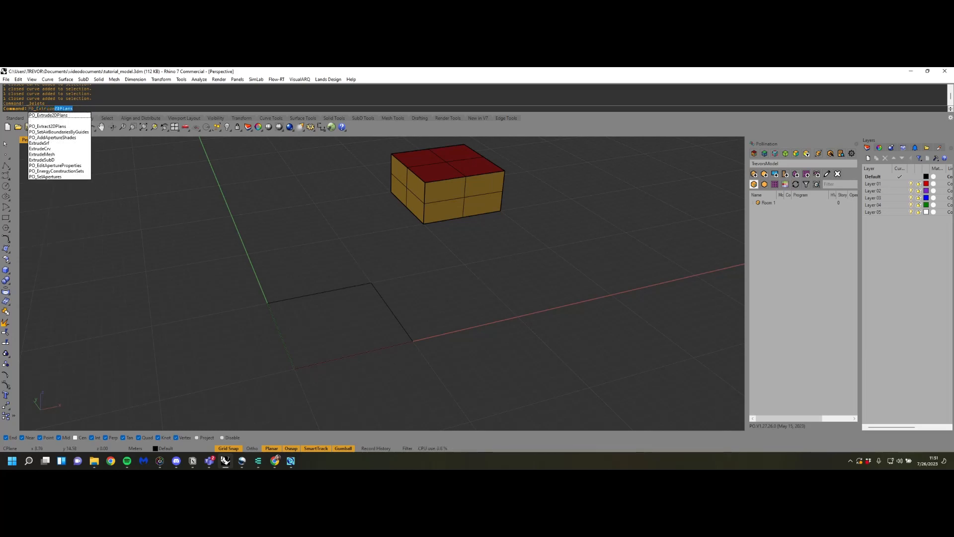
{"action": "key", "text": "Return"}
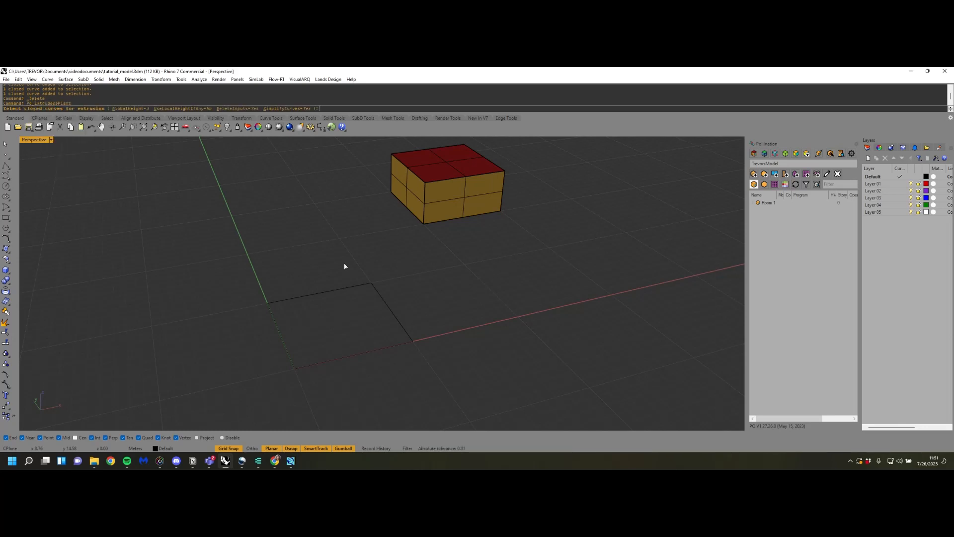
{"action": "left_click", "coordinate": [345, 287]}
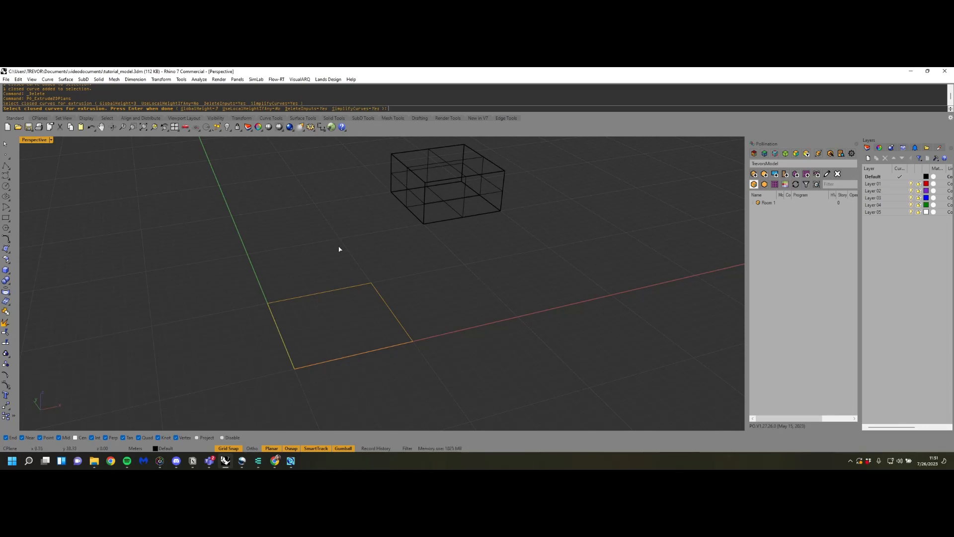
{"action": "key", "text": "Return"}
{"action": "right_click_drag", "start_coordinate": [481, 272], "coordinate": [387, 299]}
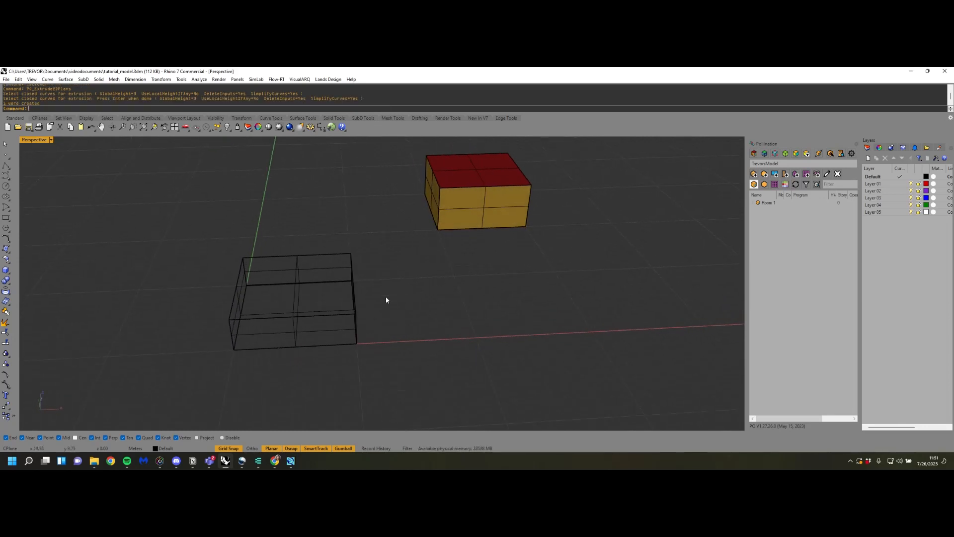
{"action": "left_click", "coordinate": [323, 284]}
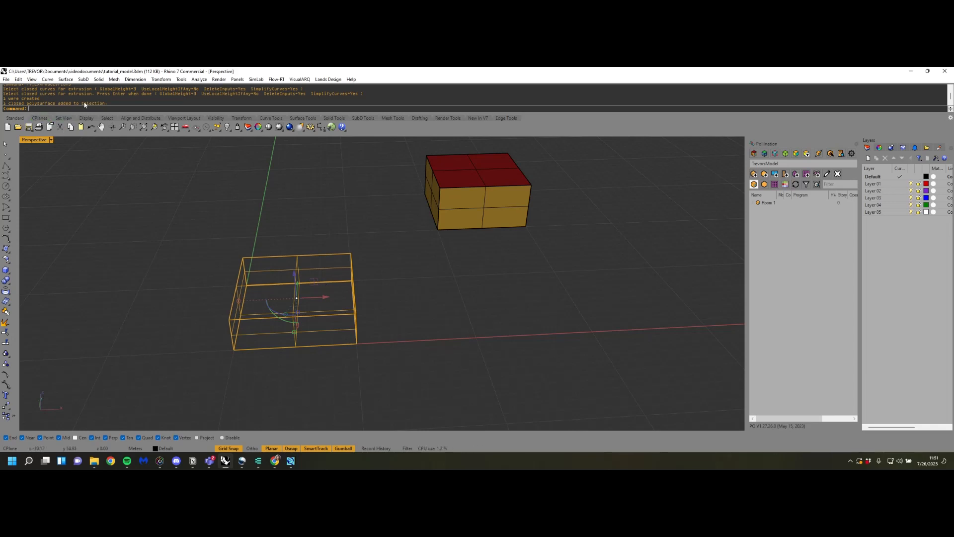
Convert the selected extruded volume at the origin into a Pollination room from the selected geometry
{"action": "right_click_drag", "start_coordinate": [418, 390], "coordinate": [666, 235]}
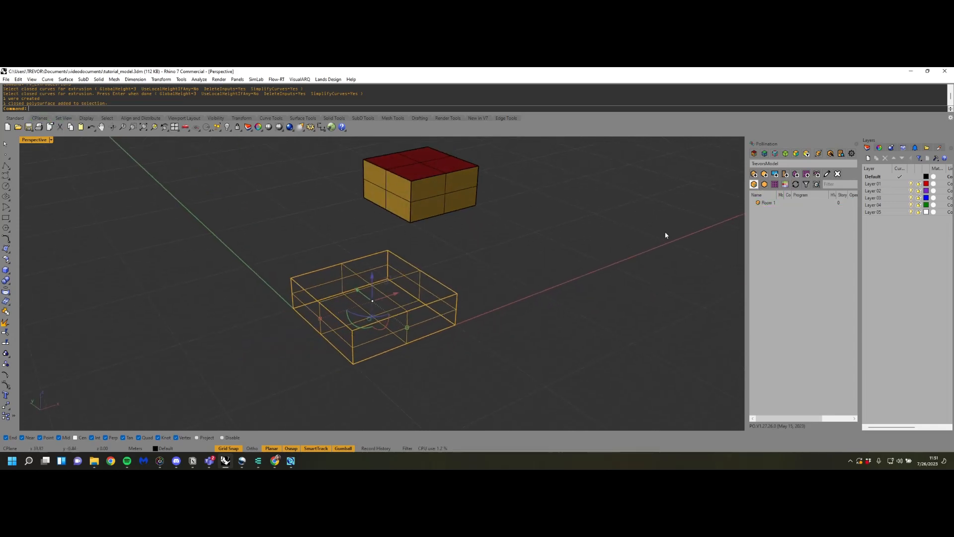
{"action": "left_click", "coordinate": [753, 184]}
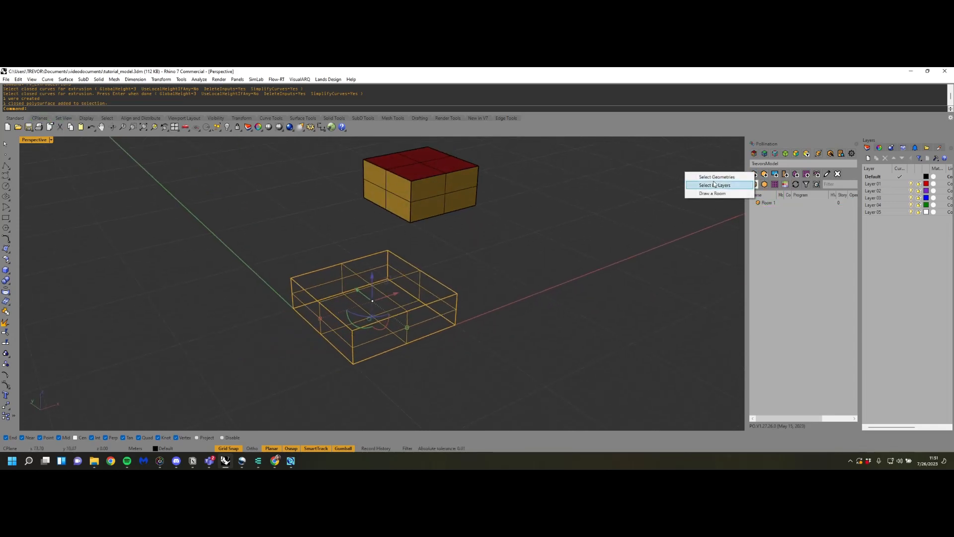
{"action": "left_click", "coordinate": [715, 177]}
{"action": "key", "text": "Return"}
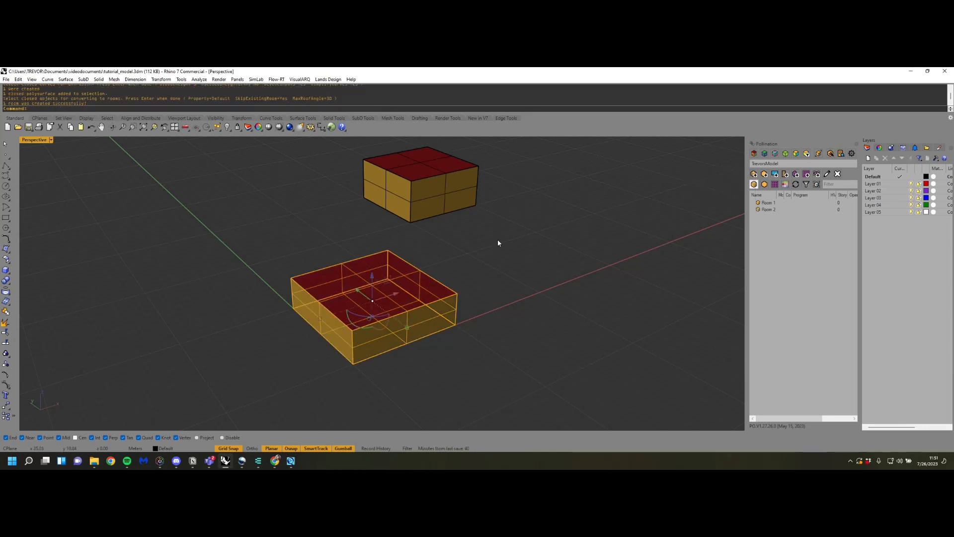
Delete Room 1, the separate box away from the origin, keeping the room extruded from the floor plan
{"action": "mouse_move", "coordinate": [497, 239]}
{"action": "right_mouse_down"}
{"action": "mouse_move", "coordinate": [514, 238]}
{"action": "mouse_move", "coordinate": [493, 233]}
{"action": "right_mouse_up"}
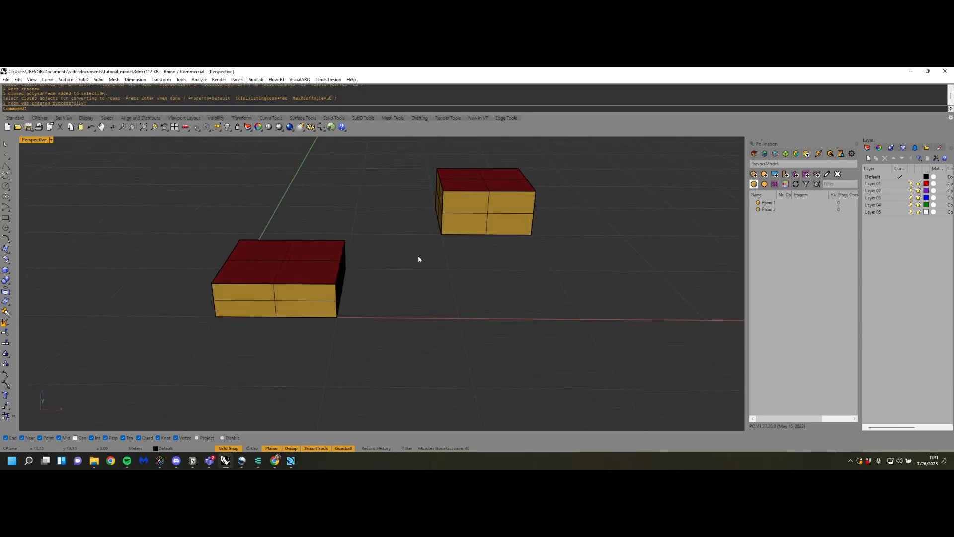
{"action": "left_click", "coordinate": [496, 194]}
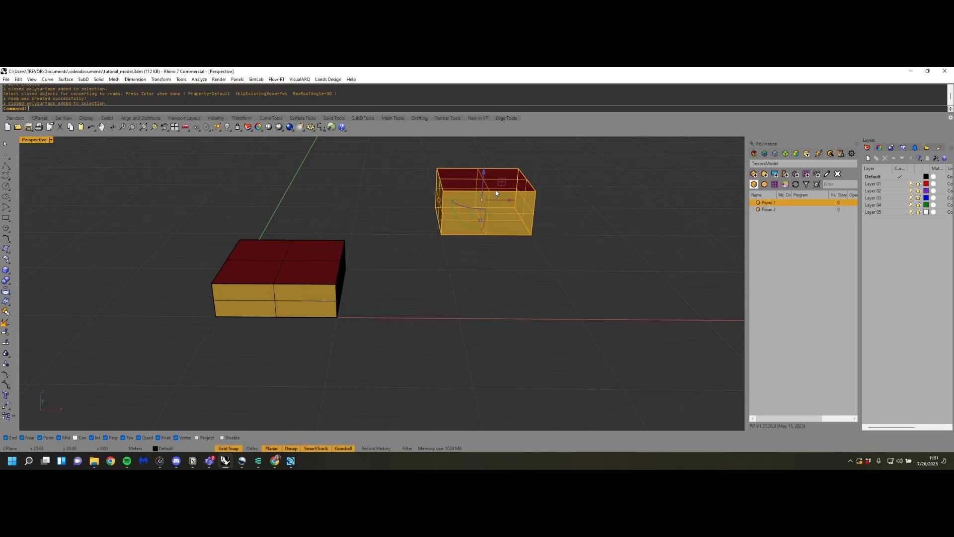
{"action": "key", "text": "Delete"}
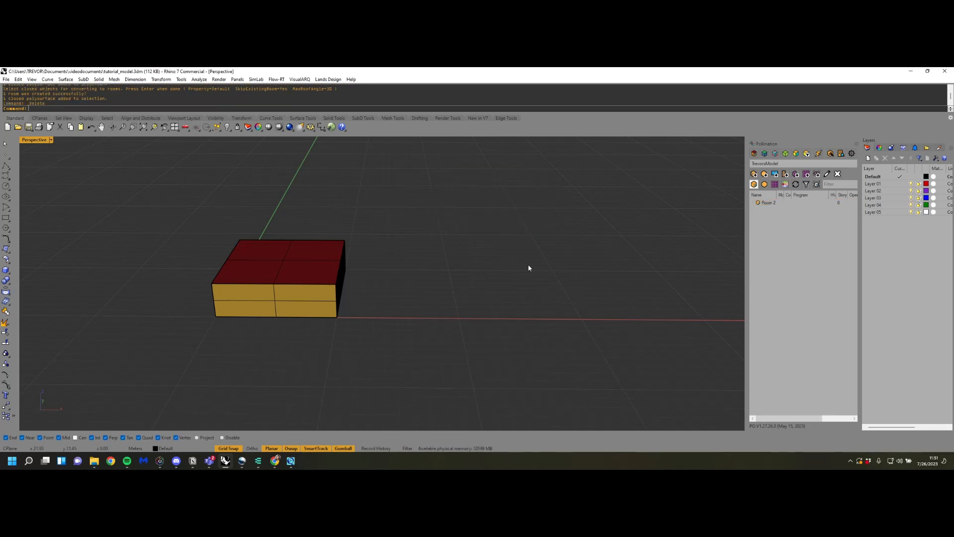
Add windows to the remaining room by window-wall ratio, accepting the offered ratios, window dimensions and separations
{"action": "right_click_drag", "start_coordinate": [511, 266], "coordinate": [351, 240]}
{"action": "left_click", "coordinate": [351, 240]}
{"action": "right_click_drag", "start_coordinate": [385, 323], "coordinate": [457, 301]}
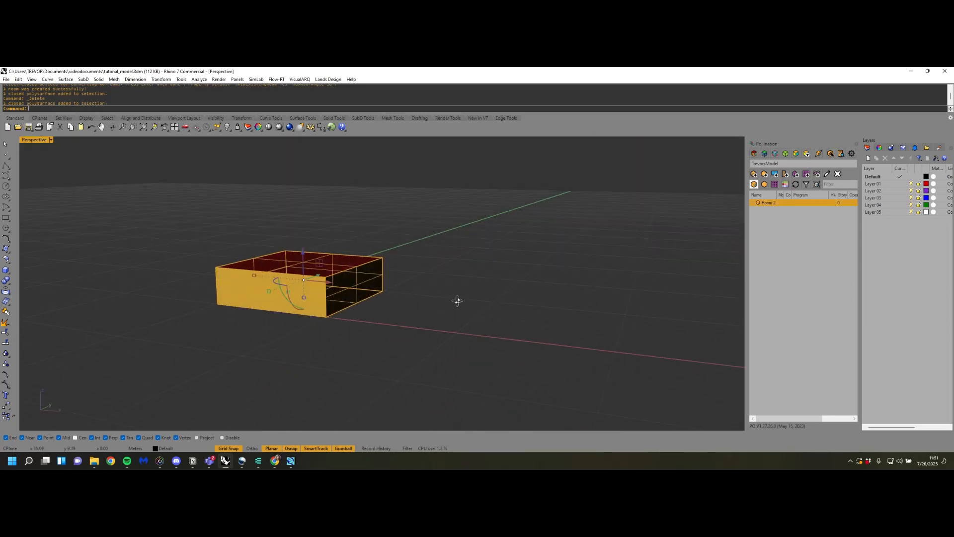
{"action": "left_click", "coordinate": [775, 174]}
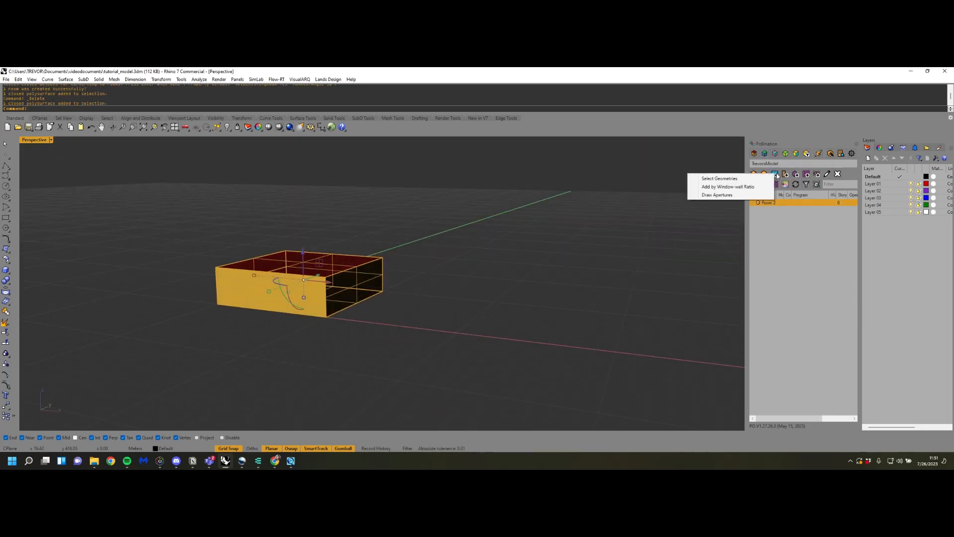
{"action": "left_click", "coordinate": [737, 192]}
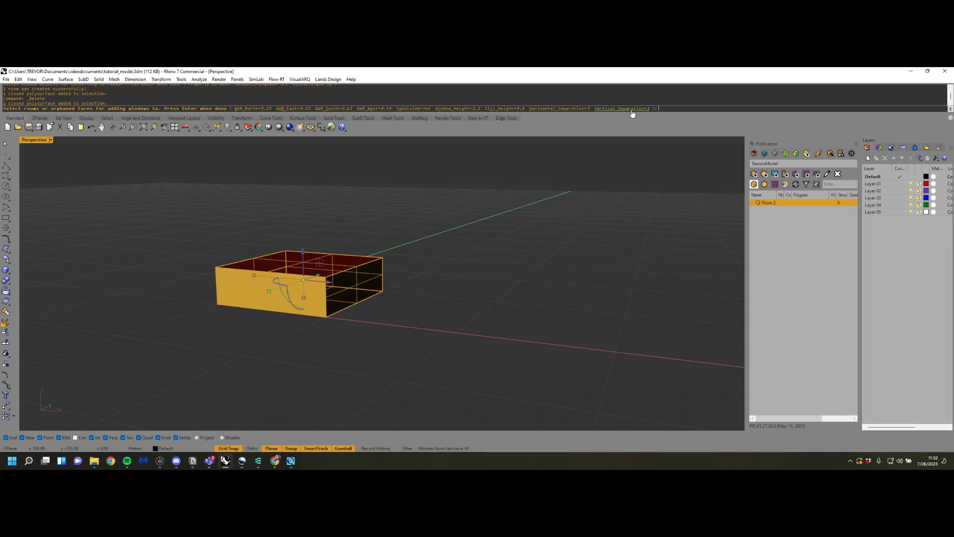
{"action": "key", "text": "Return"}
{"action": "left_click", "coordinate": [420, 308]}
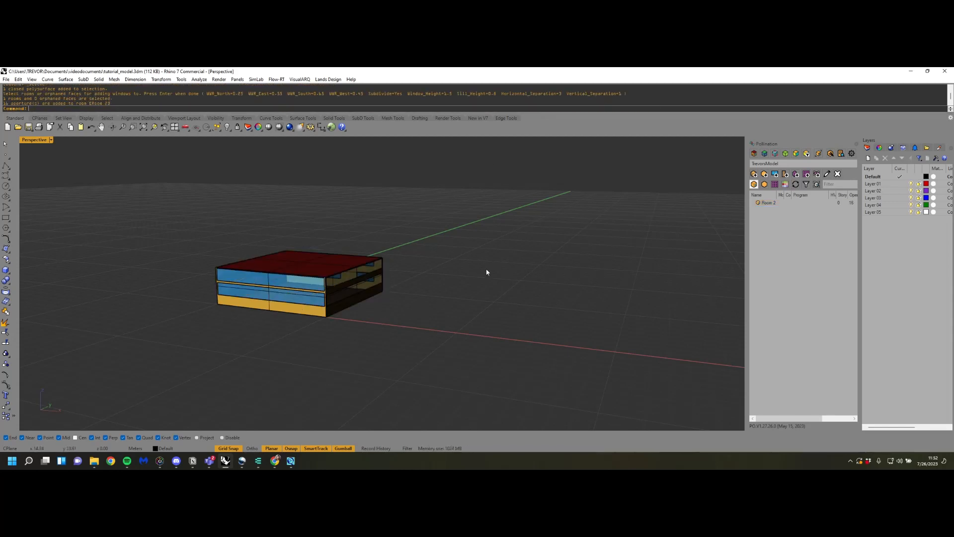
Save the model as eQuest Geometry (*.inp) under the name tutorial_model.inp in the videodocuments folder
{"action": "right_click_drag", "start_coordinate": [486, 270], "coordinate": [525, 303]}
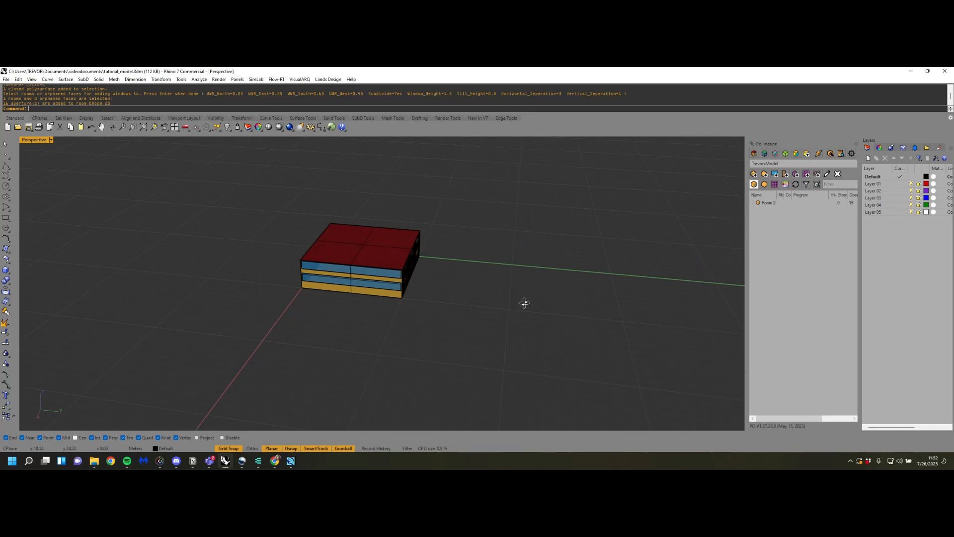
{"action": "left_click", "coordinate": [6, 80]}
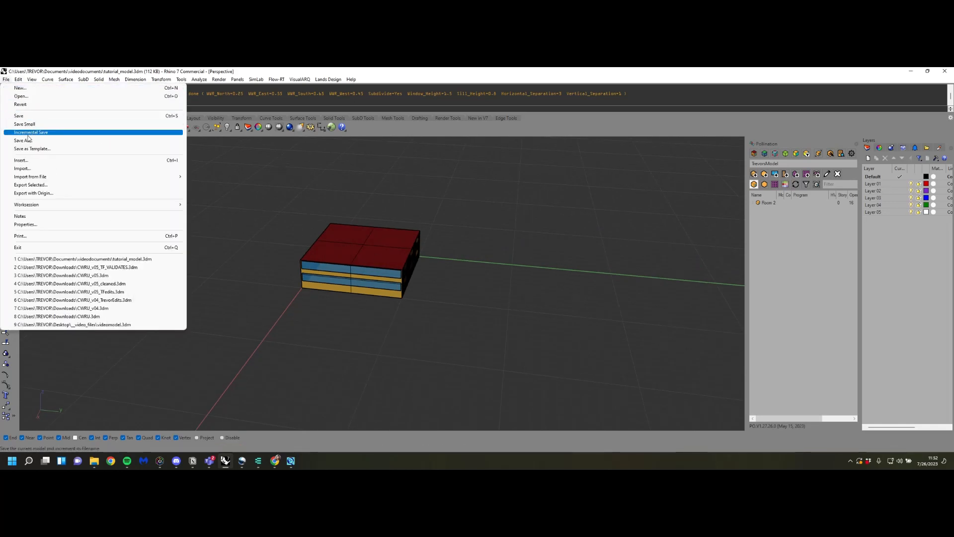
{"action": "left_click", "coordinate": [27, 140]}
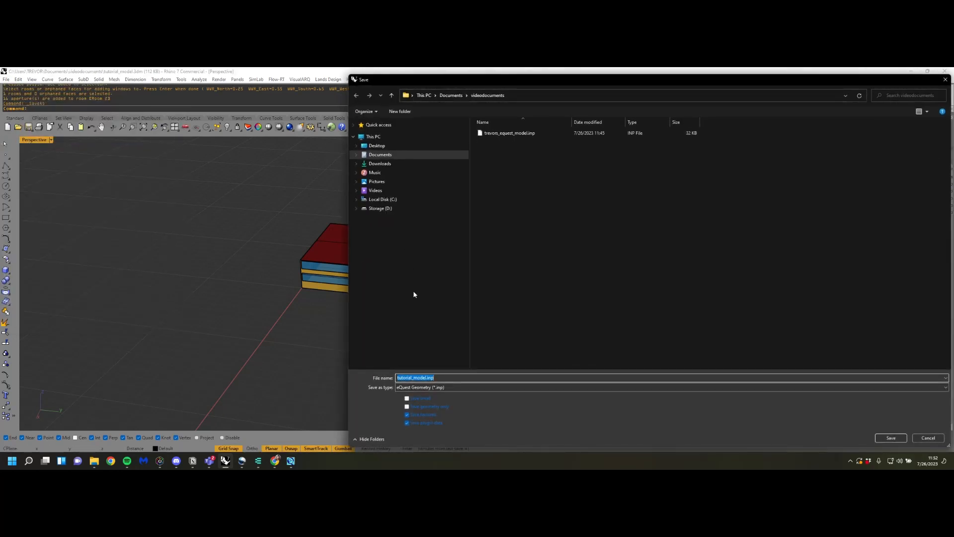
{"action": "left_click", "coordinate": [426, 390]}
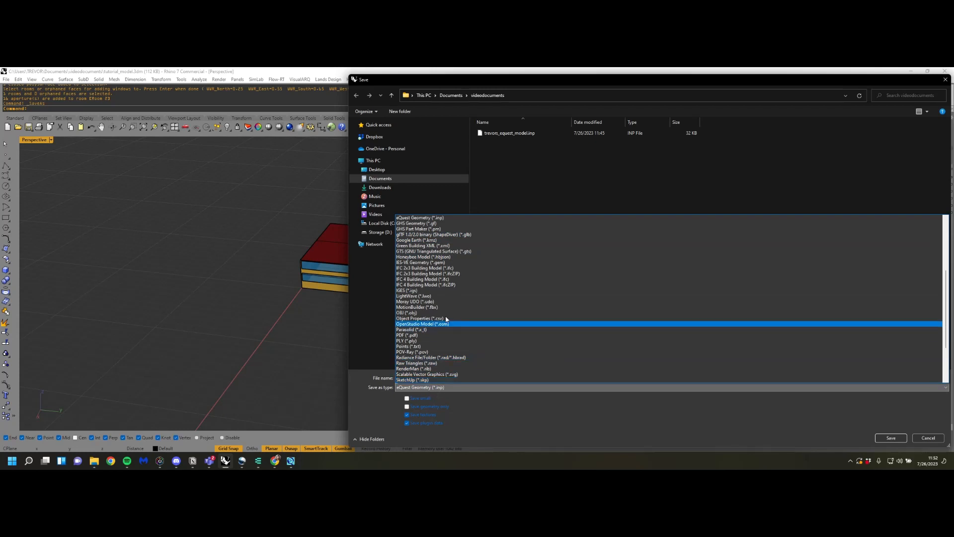
{"action": "left_click", "coordinate": [453, 219]}
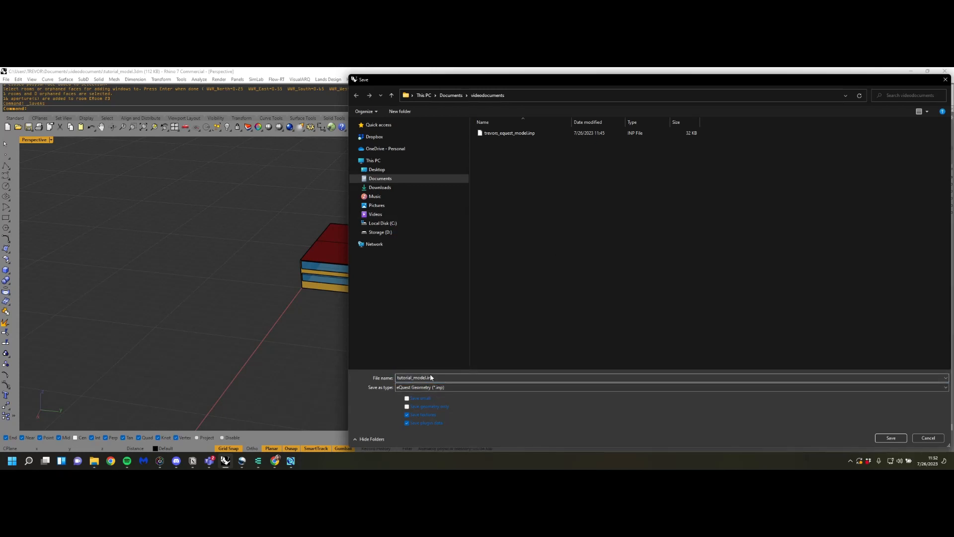
{"action": "left_click", "coordinate": [891, 438]}
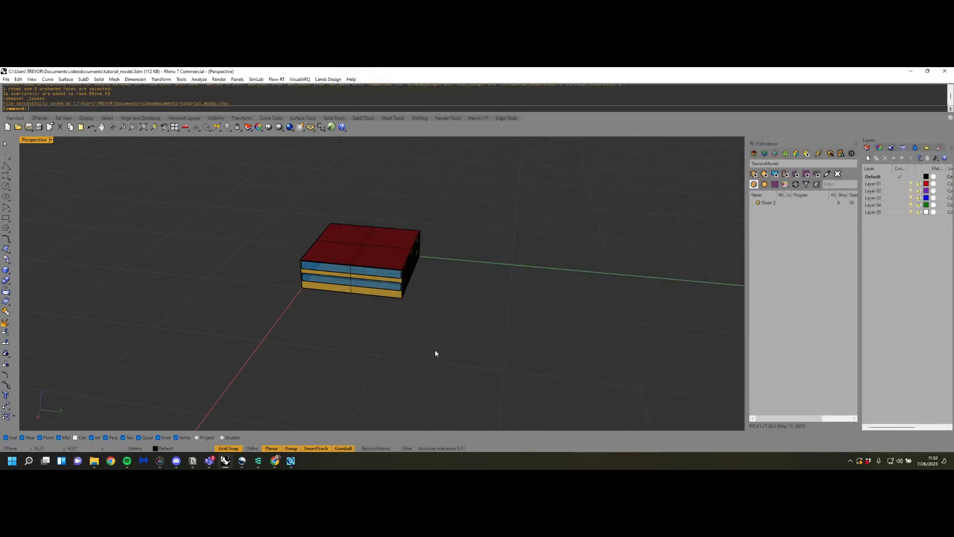
Switch to eQUEST
{"action": "scroll", "coordinate": [436, 353], "scroll_direction": "down", "scroll_amount": 1}
{"action": "scroll", "coordinate": [435, 354], "scroll_direction": "up", "scroll_amount": 1}
{"action": "right_click_drag", "start_coordinate": [436, 350], "coordinate": [413, 340]}
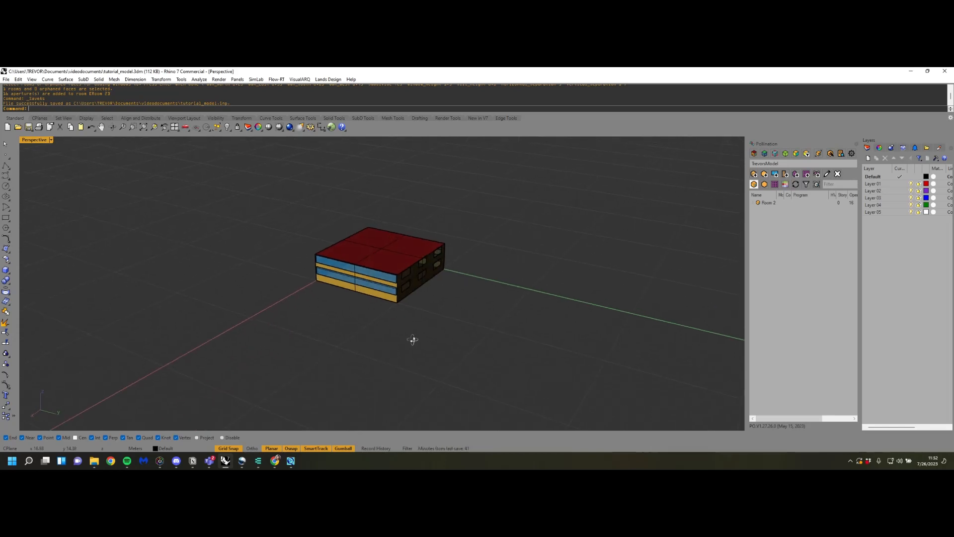
{"action": "left_click", "coordinate": [291, 461]}
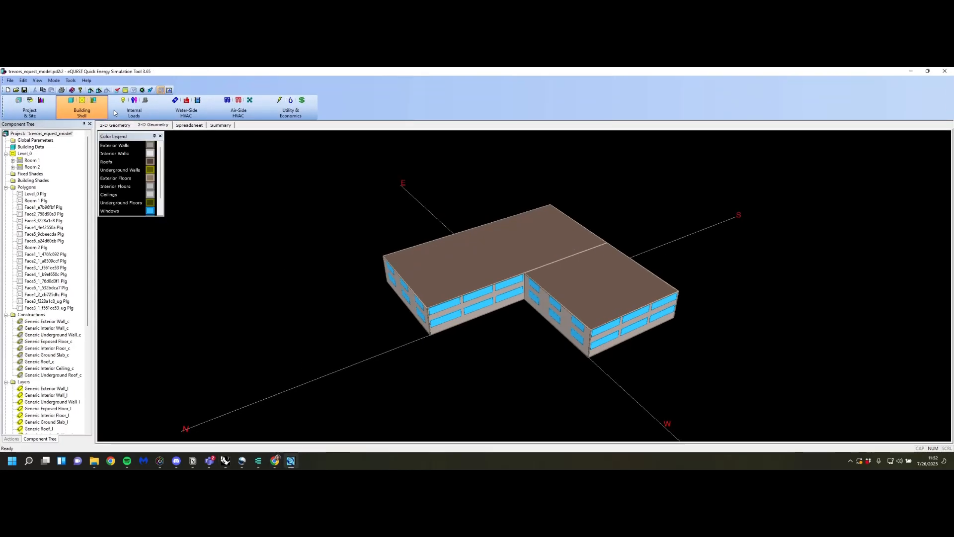
{"action": "left_click", "coordinate": [16, 89]}
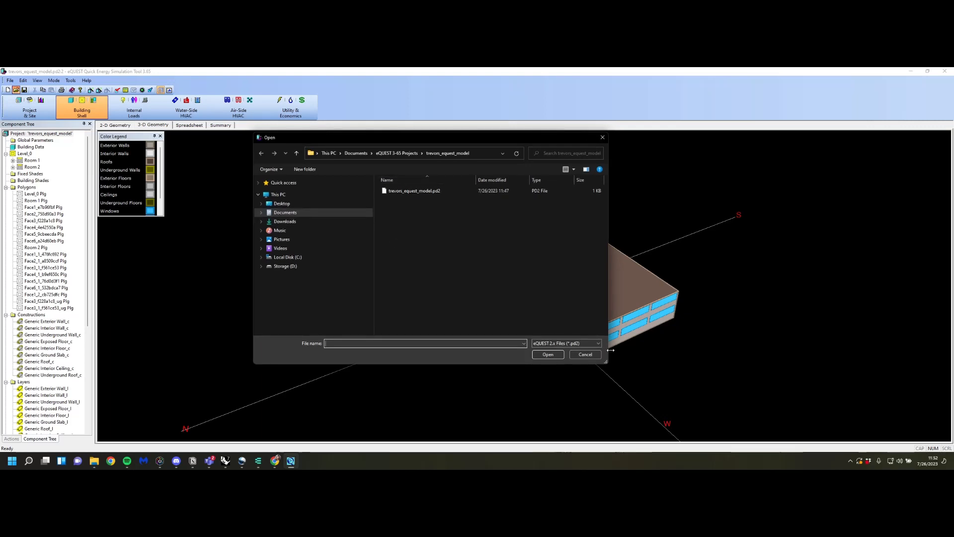
{"action": "left_click", "coordinate": [583, 343]}
{"action": "left_click", "coordinate": [567, 351]}
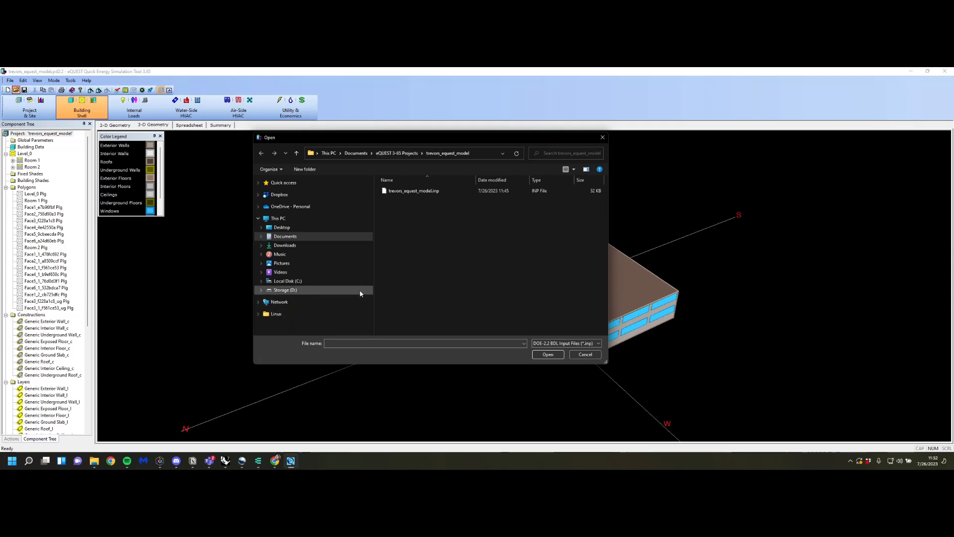
{"action": "left_click", "coordinate": [585, 354]}
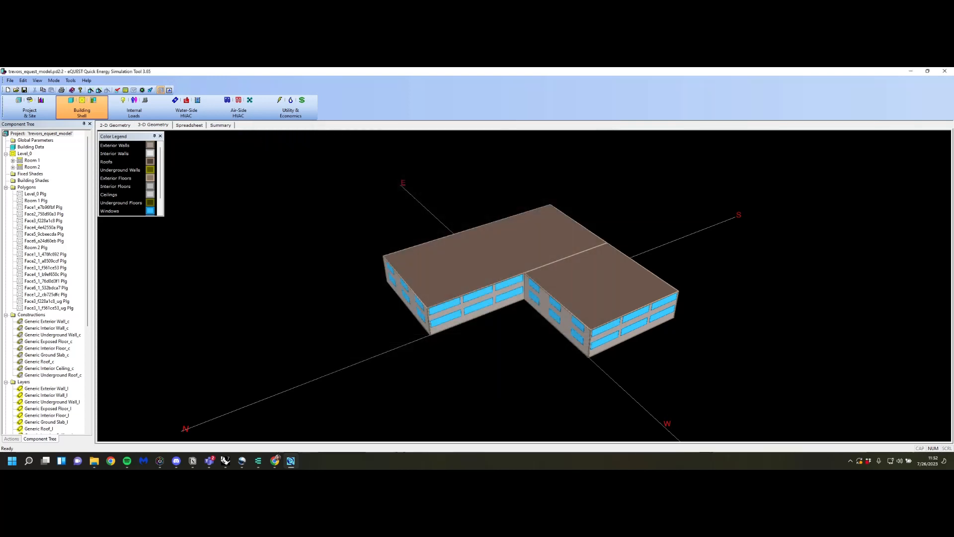
Start opening a file, browse to the videodocuments folder in Documents, and filter for DOE-2.2 BDL Input Files (*.inp)
{"action": "left_click", "coordinate": [16, 90]}
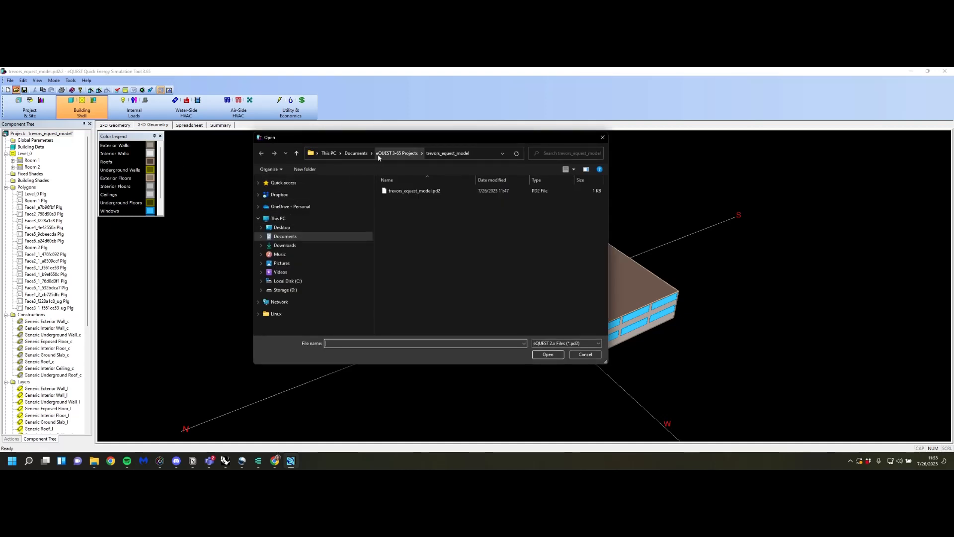
{"action": "left_click", "coordinate": [359, 153]}
{"action": "scroll", "coordinate": [463, 244], "scroll_direction": "down", "scroll_amount": 10}
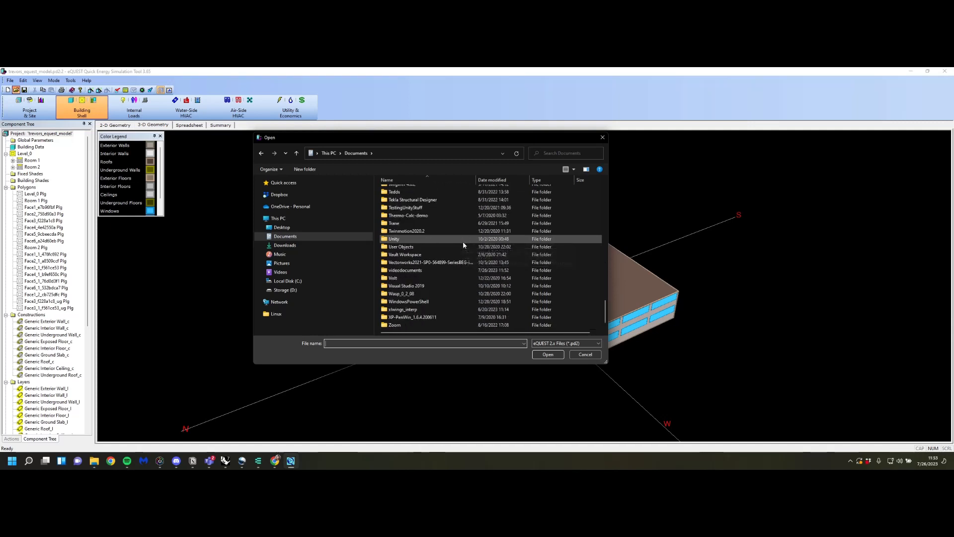
{"action": "left_click", "coordinate": [412, 271]}
{"action": "double_click", "coordinate": [412, 271]}
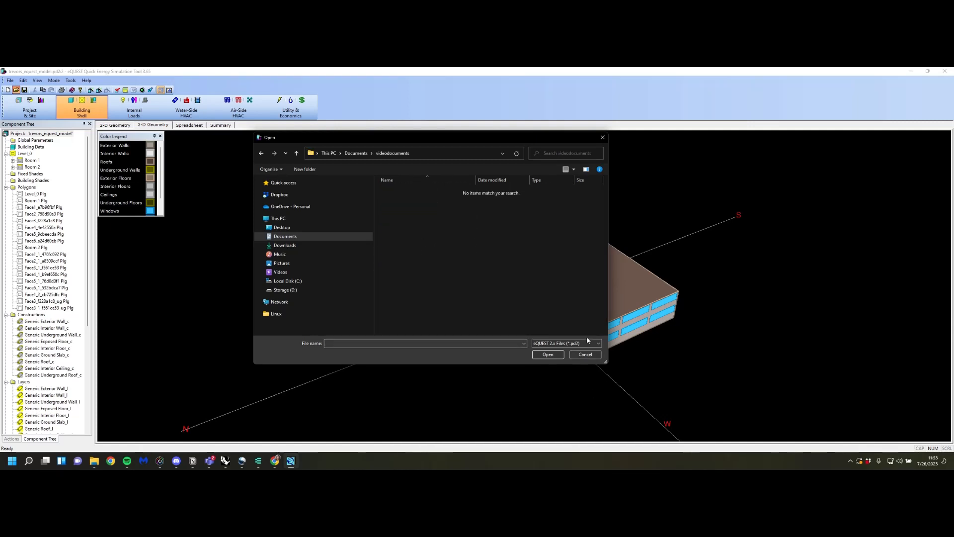
{"action": "left_click", "coordinate": [566, 343]}
{"action": "left_click", "coordinate": [564, 356]}
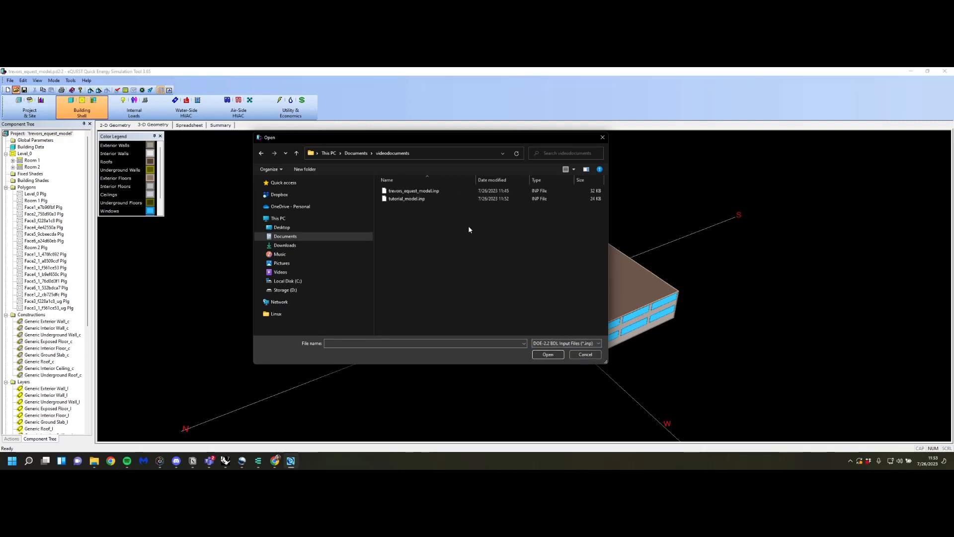
Open tutorial_model.inp without saving the current project, and create the new project with the offered name and library and weather files
{"action": "left_click", "coordinate": [407, 198]}
{"action": "left_click", "coordinate": [547, 354]}
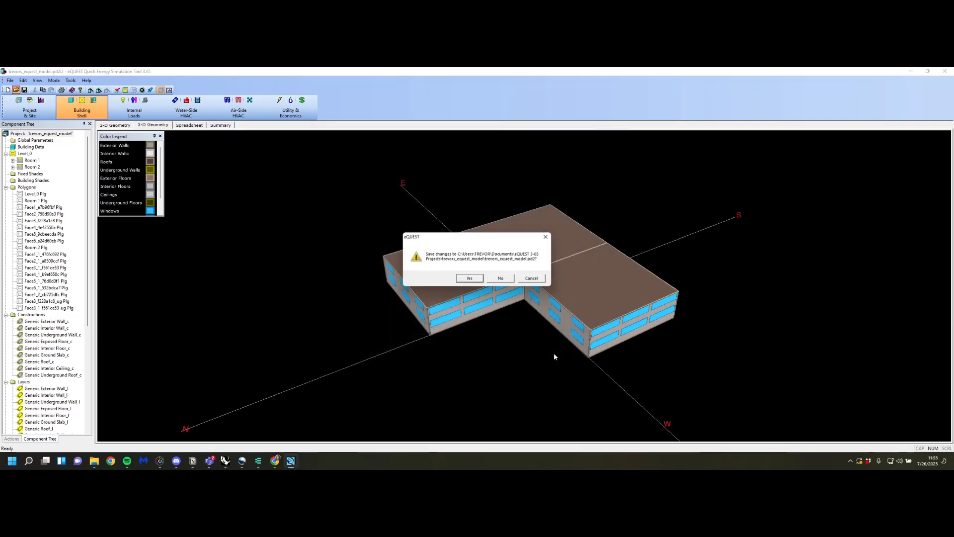
{"action": "left_click", "coordinate": [502, 279]}
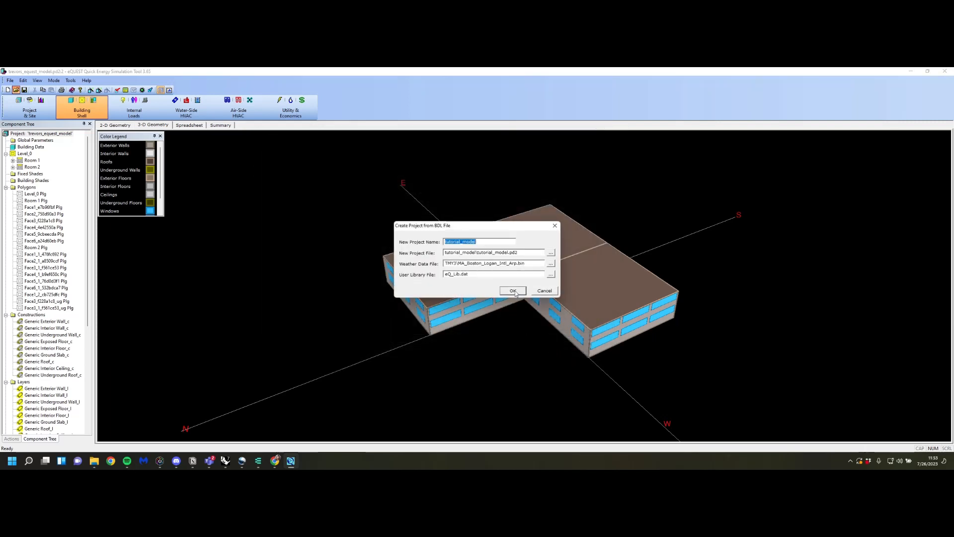
{"action": "left_click", "coordinate": [513, 290]}
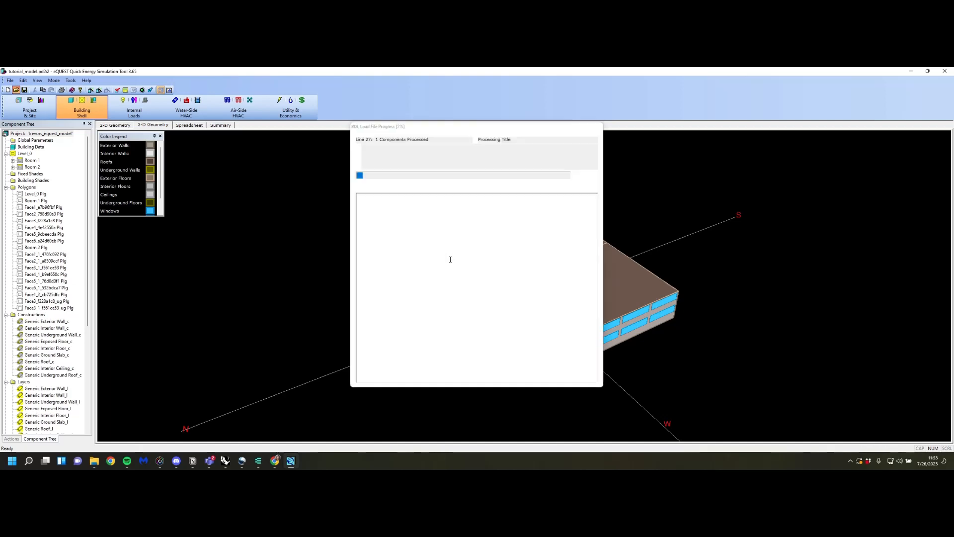
Show the imported building's 3-D geometry and examine its windows, constructions, layers, materials and glass types
{"action": "left_click", "coordinate": [153, 125]}
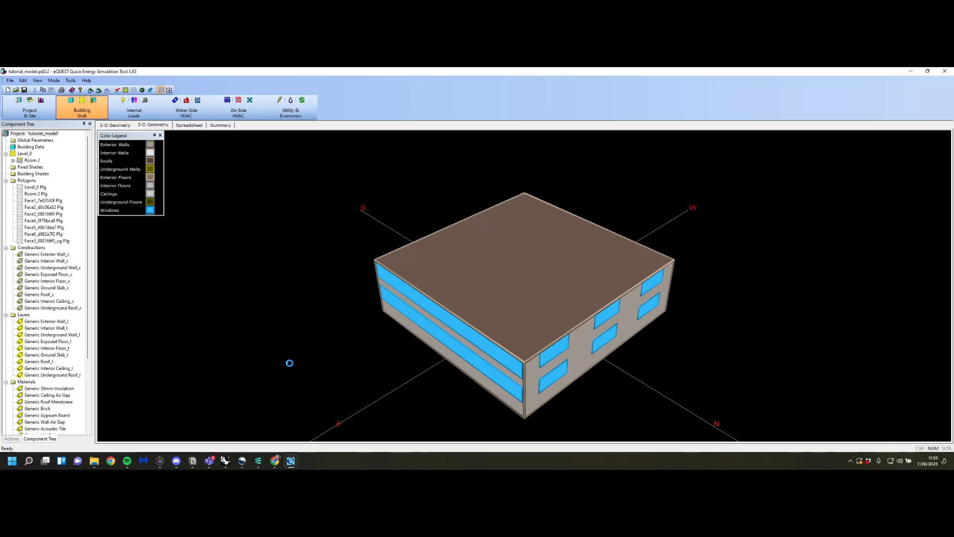
{"action": "left_click_drag", "start_coordinate": [290, 362], "coordinate": [347, 348]}
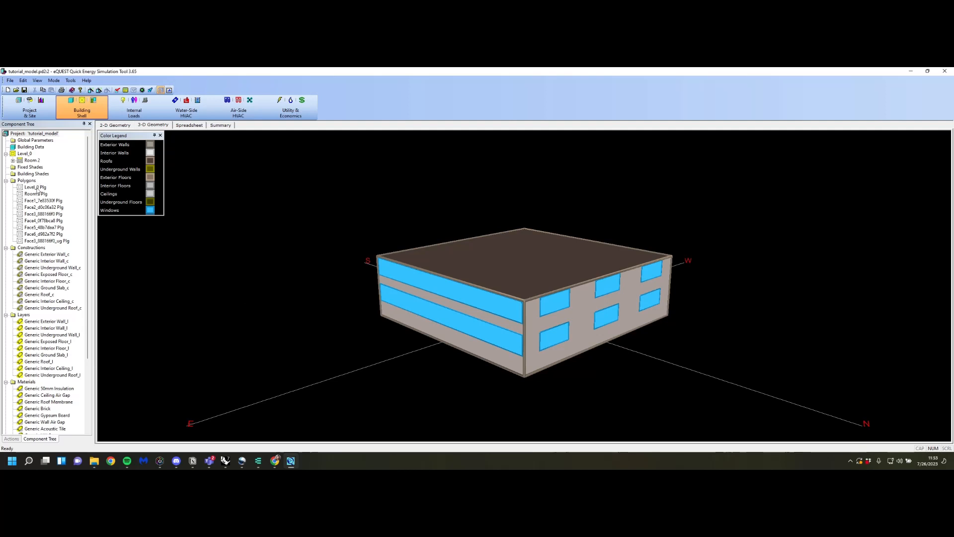
{"action": "left_click", "coordinate": [55, 256]}
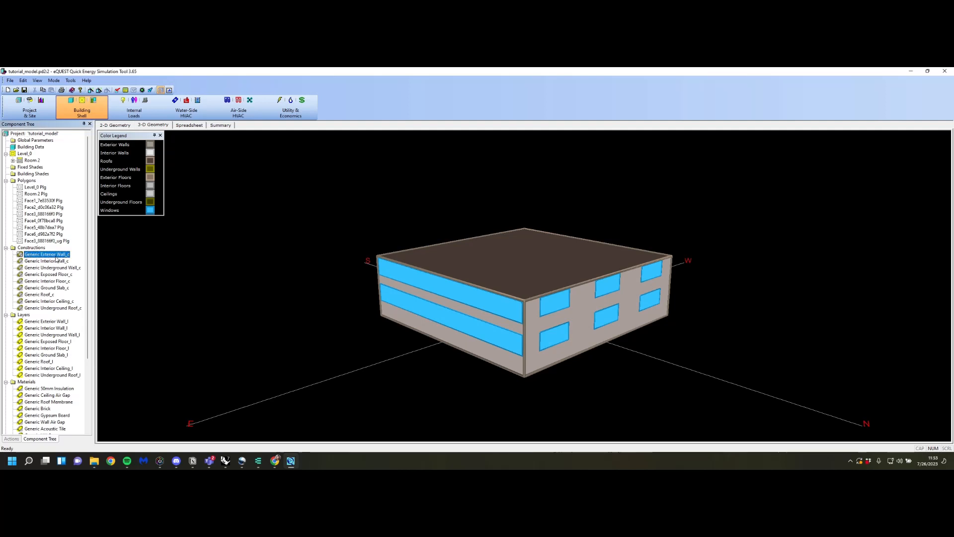
{"action": "left_click", "coordinate": [57, 262]}
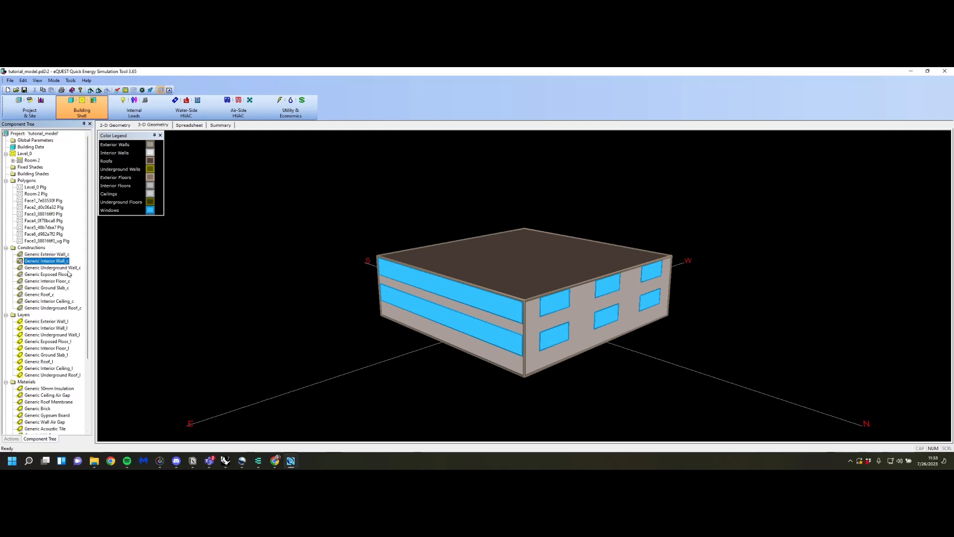
{"action": "scroll", "coordinate": [55, 271], "scroll_direction": "down", "scroll_amount": 3}
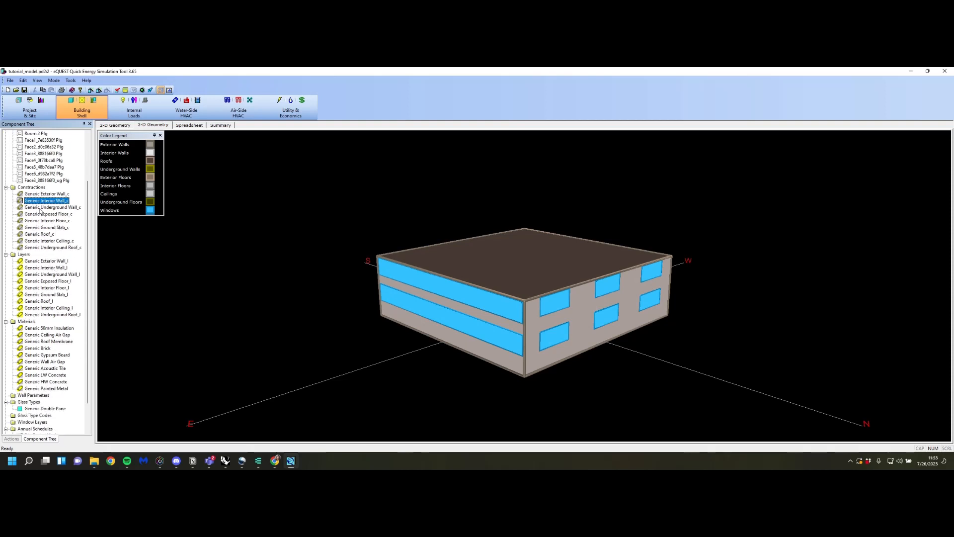
{"action": "scroll", "coordinate": [51, 189], "scroll_direction": "down", "scroll_amount": 2}
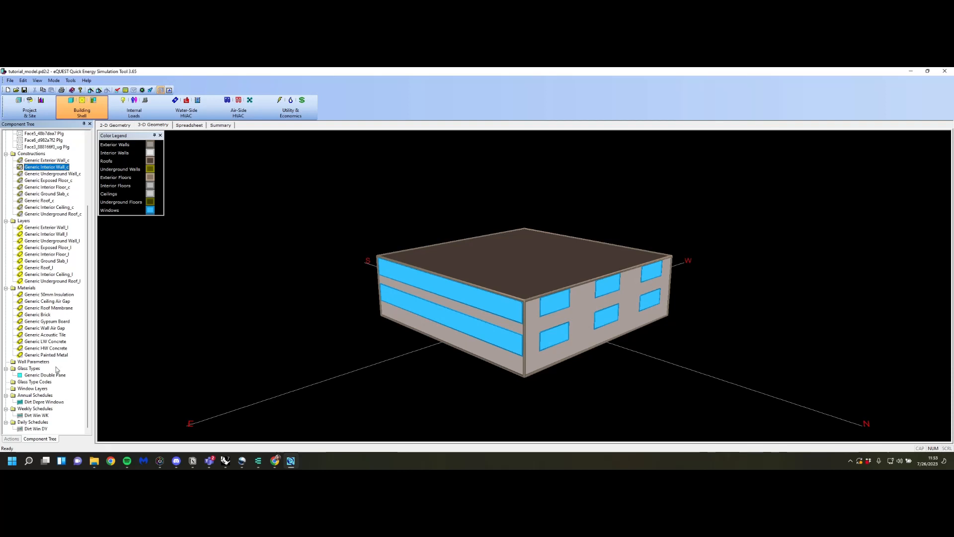
{"action": "scroll", "coordinate": [55, 389], "scroll_direction": "up", "scroll_amount": 5}
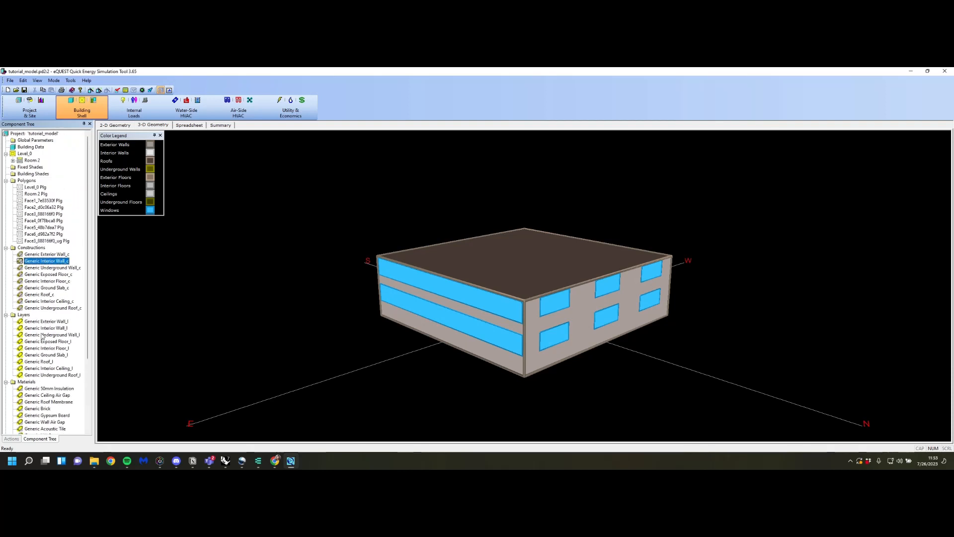
{"action": "left_click", "coordinate": [256, 133]}
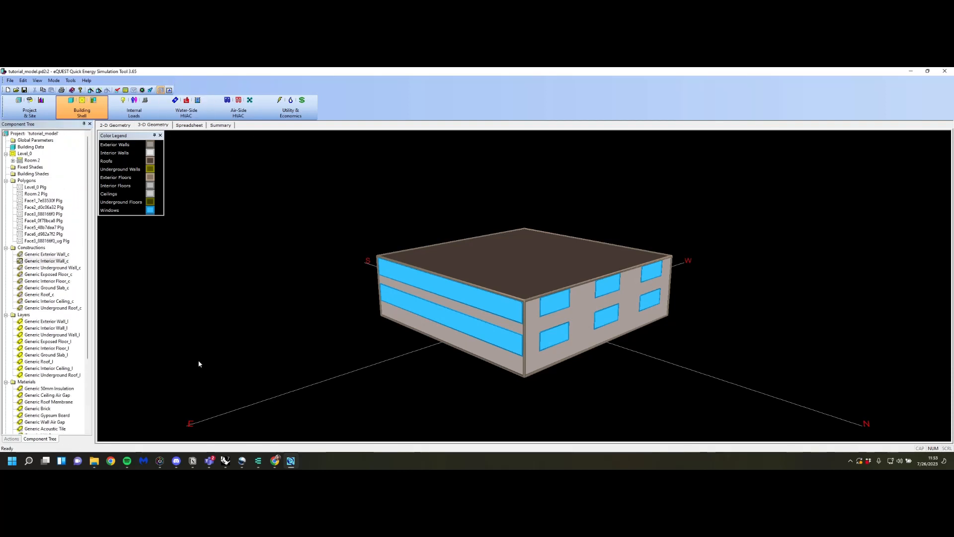